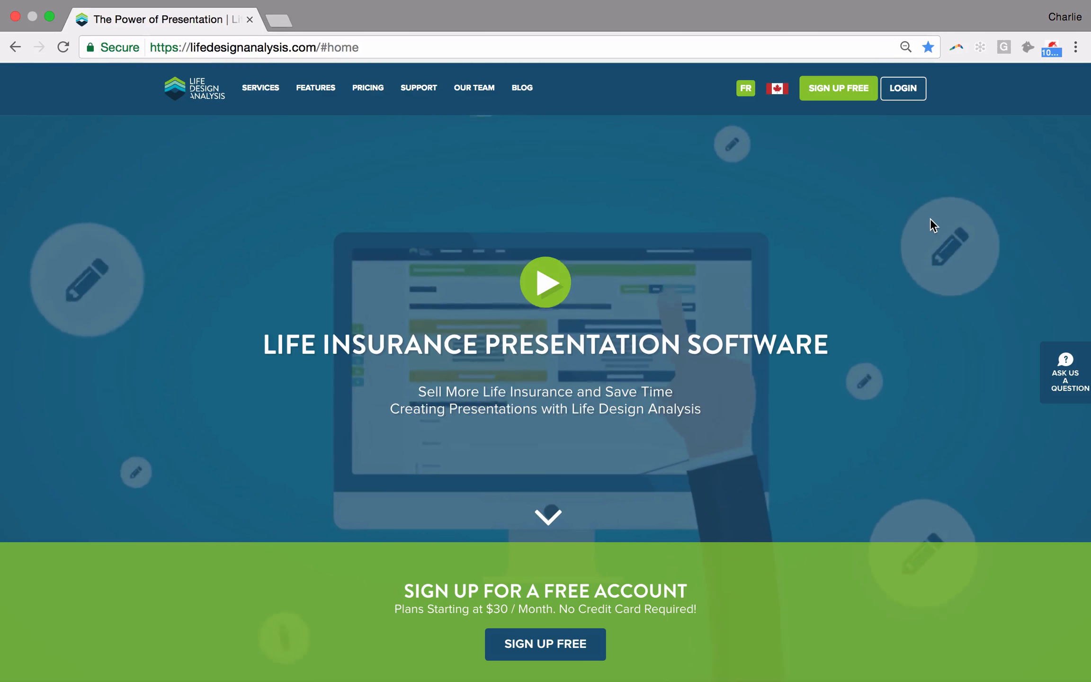
- Log in to the account and add a new case for an existing client found by searching "mr"
{"action": "left_click", "coordinate": [911, 100]}
{"action": "left_click", "coordinate": [641, 305]}
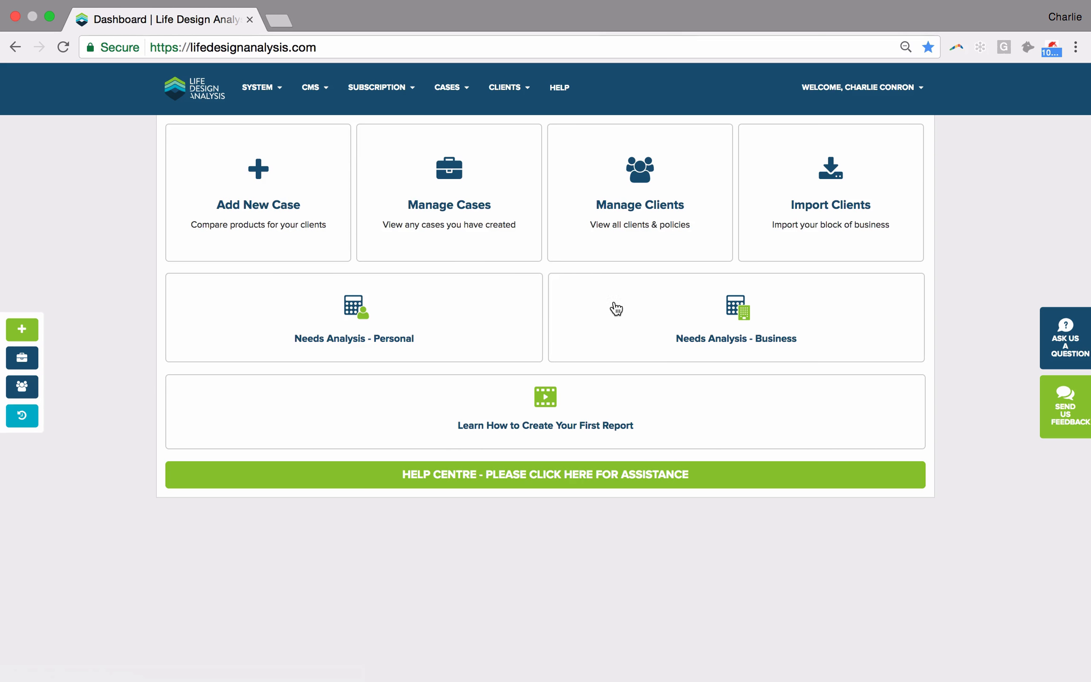
{"action": "left_click", "coordinate": [251, 190]}
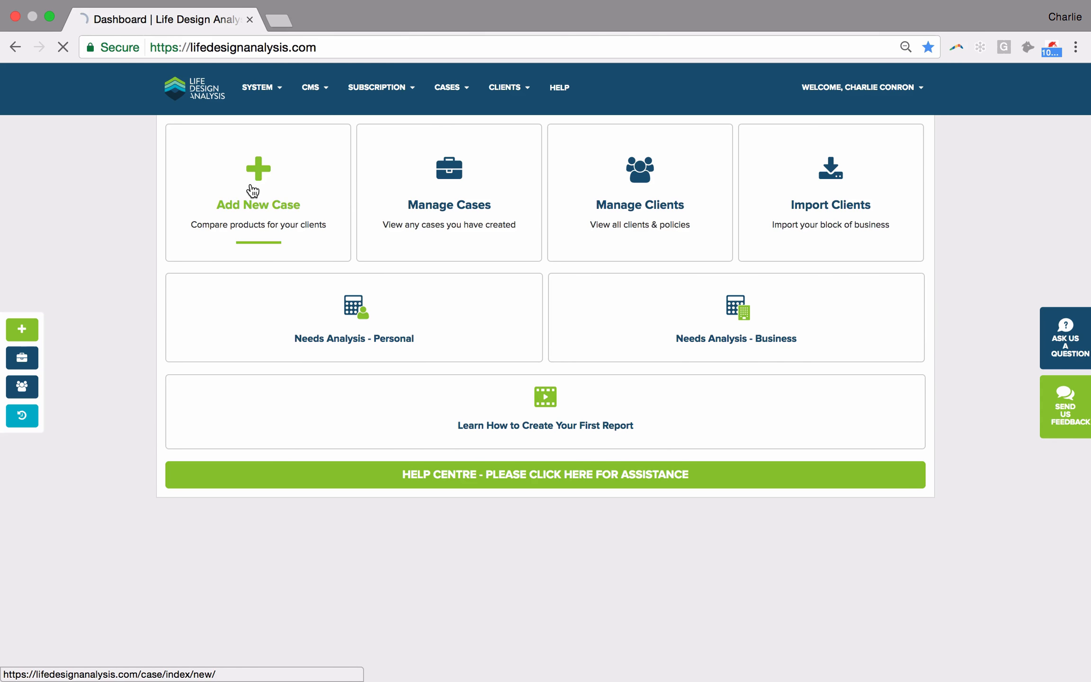
{"action": "type", "text": "mr"}
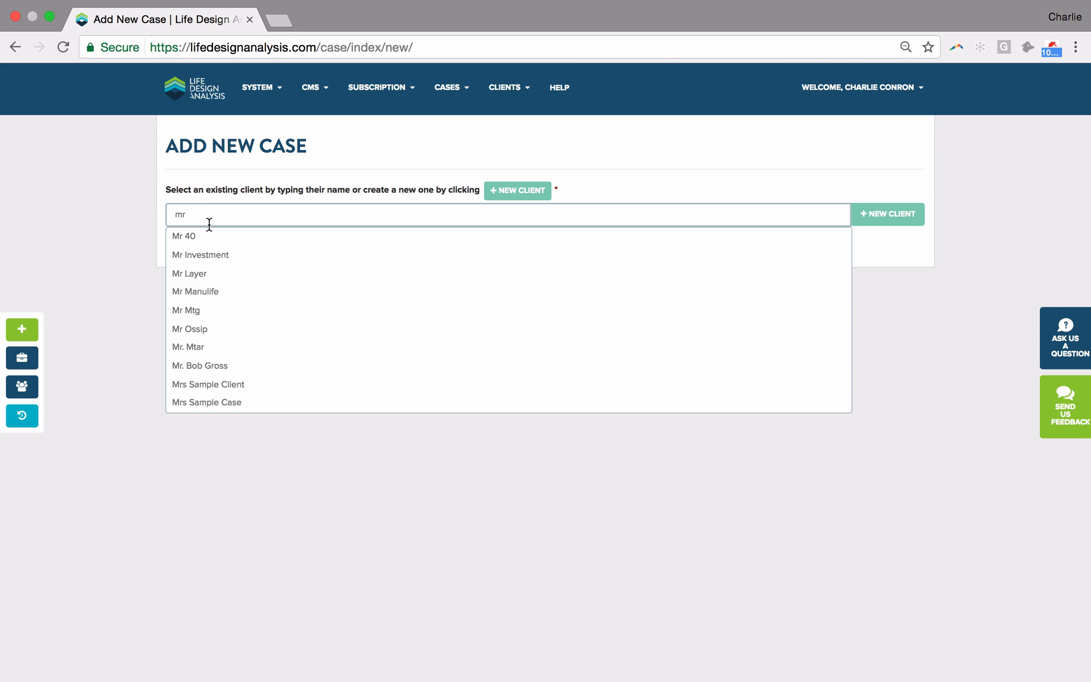
{"action": "left_click", "coordinate": [194, 278]}
{"action": "left_click", "coordinate": [182, 251]}
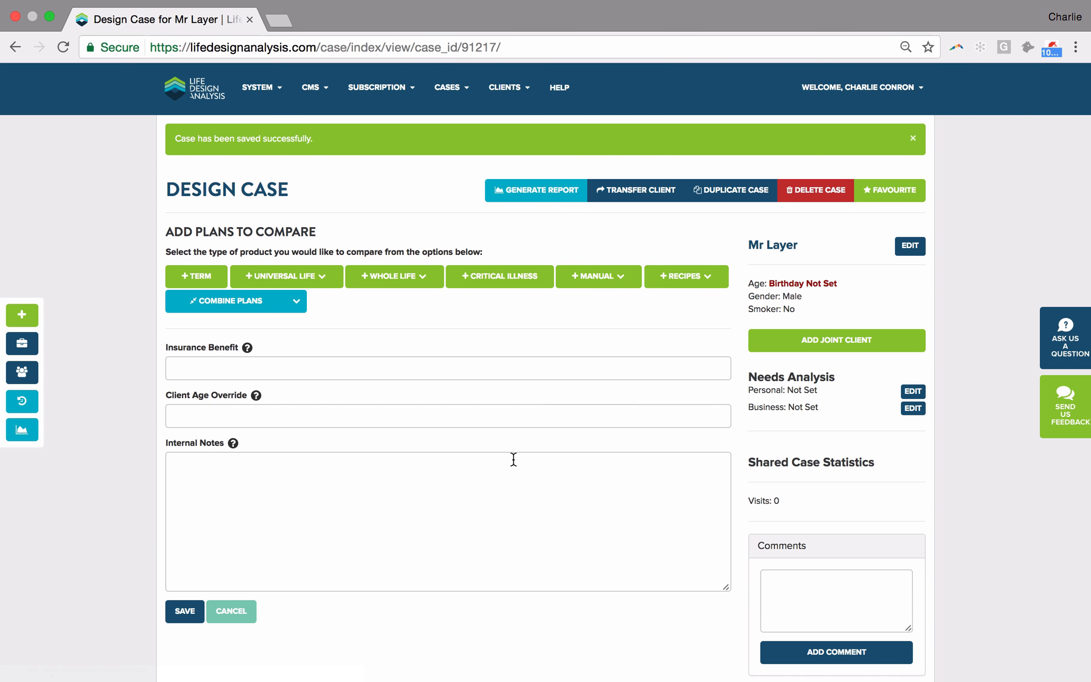
- Set the case's Client Age Override to 40
{"action": "left_click", "coordinate": [236, 408]}
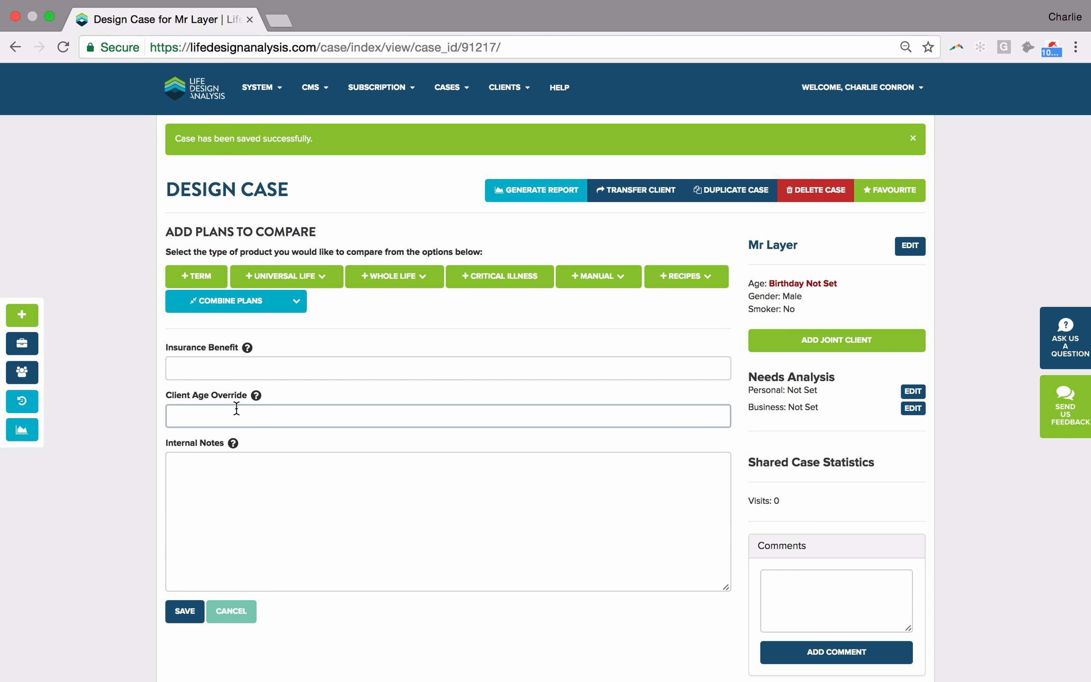
{"action": "type", "text": "40"}
{"action": "left_click", "coordinate": [120, 444]}
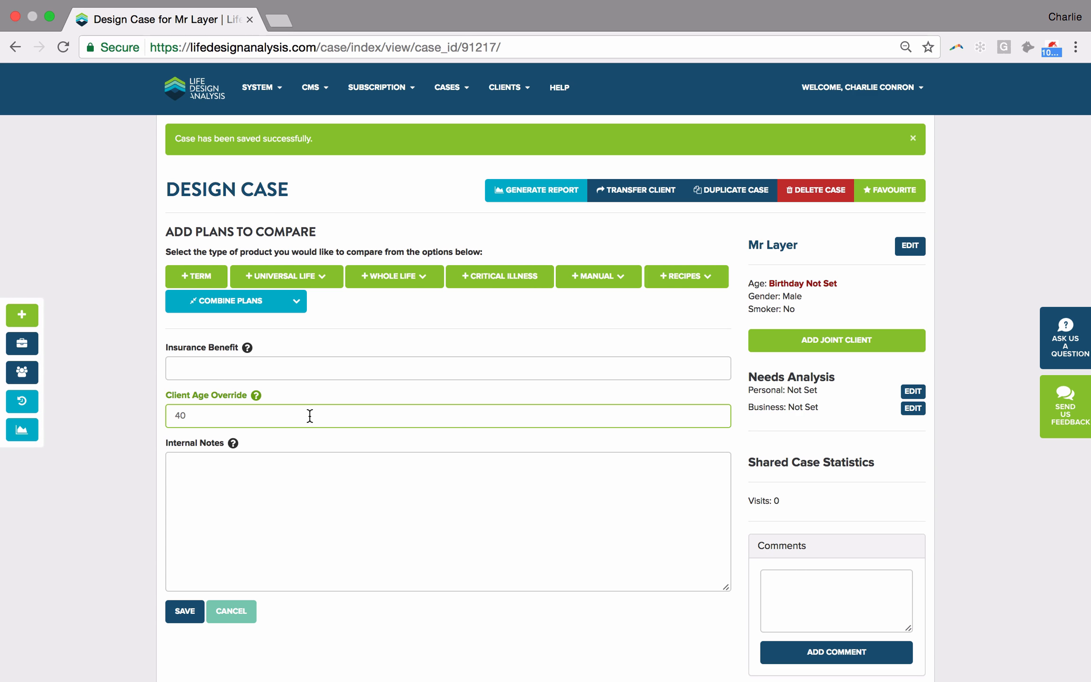
- Add an Equitable Life Whole Life plan to the case
{"action": "left_click", "coordinate": [234, 368]}
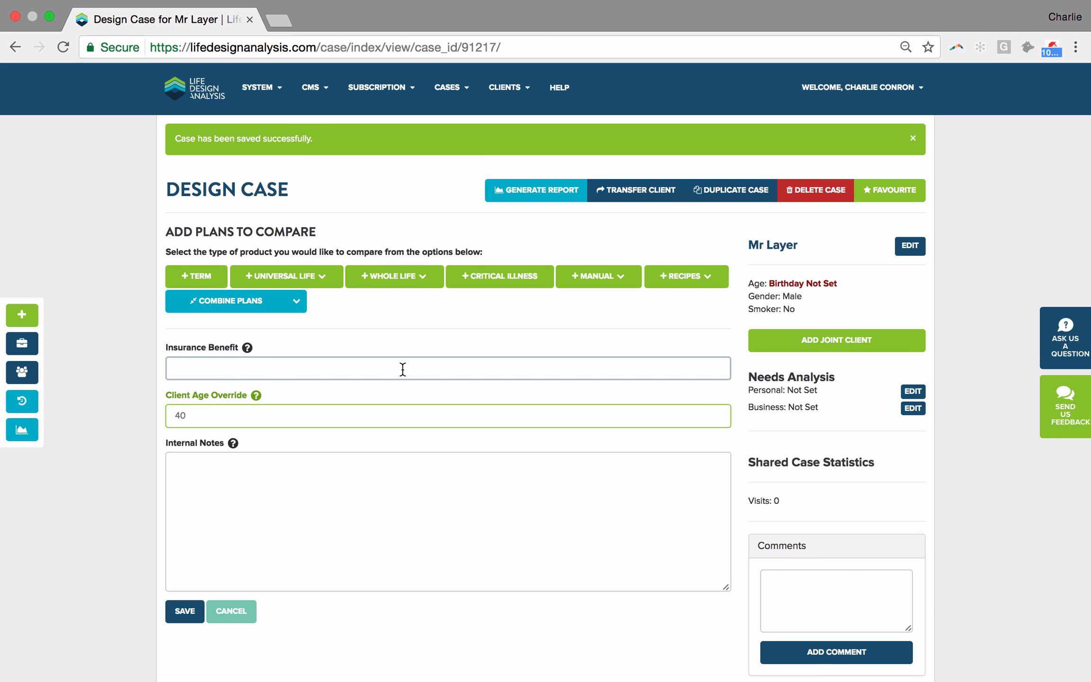
{"action": "left_click", "coordinate": [379, 279]}
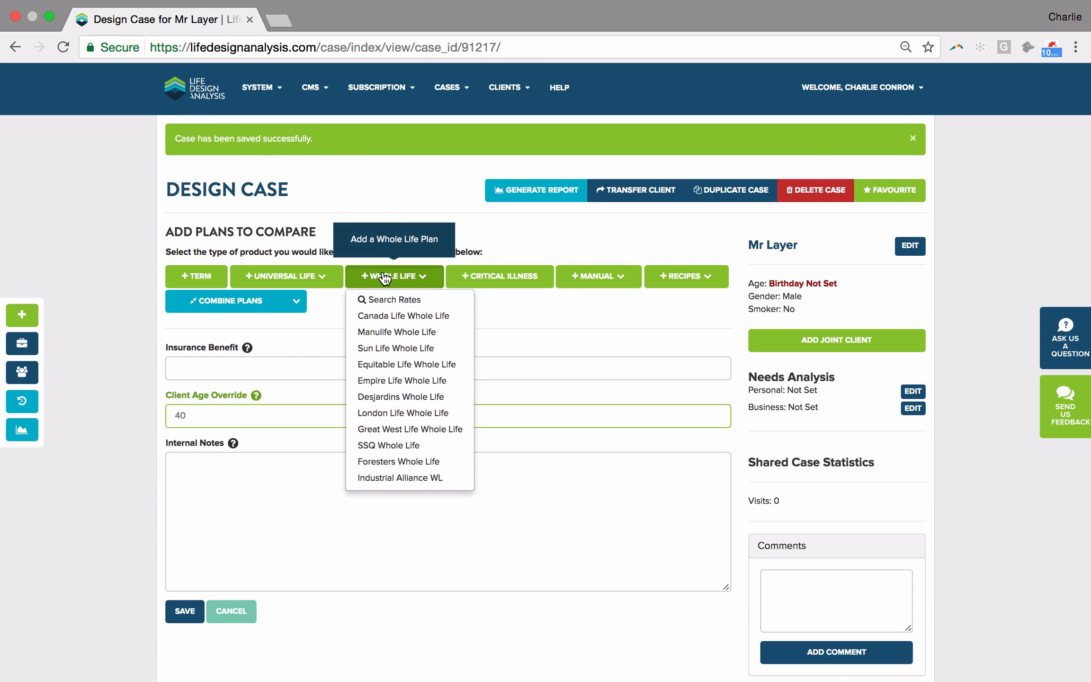
{"action": "left_click", "coordinate": [402, 366]}
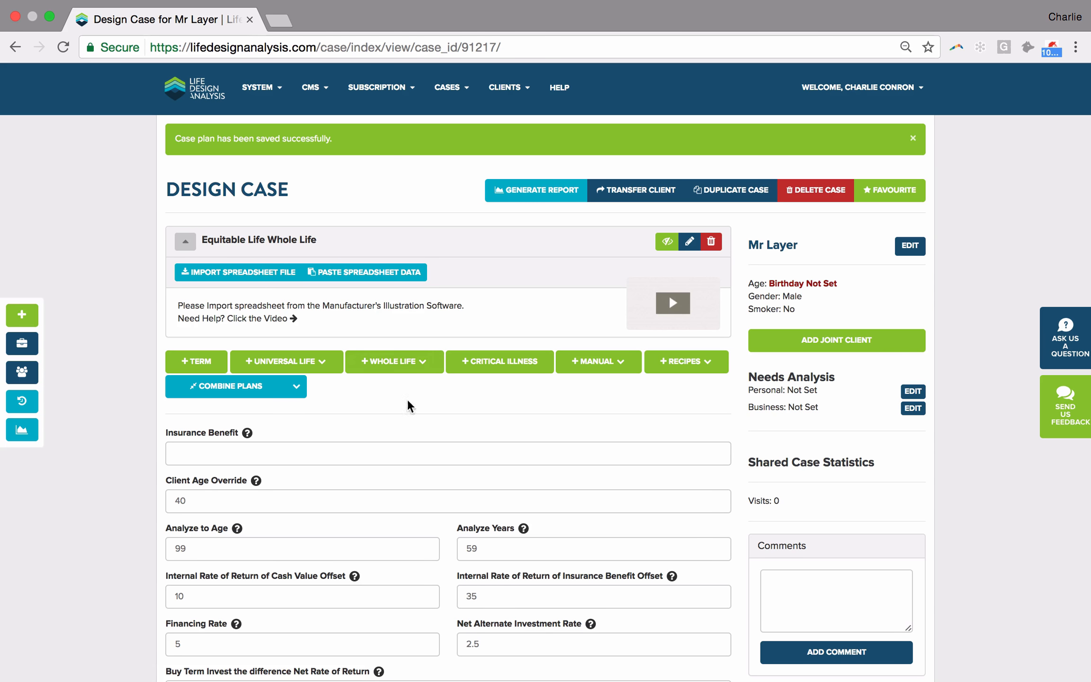
{"action": "left_click", "coordinate": [287, 246]}
- Switch to the Equitable Life Equimax illustration software and set the client's age to 40
{"action": "key", "text": "super+Tab"}
{"action": "key", "text": "super+Tab"}
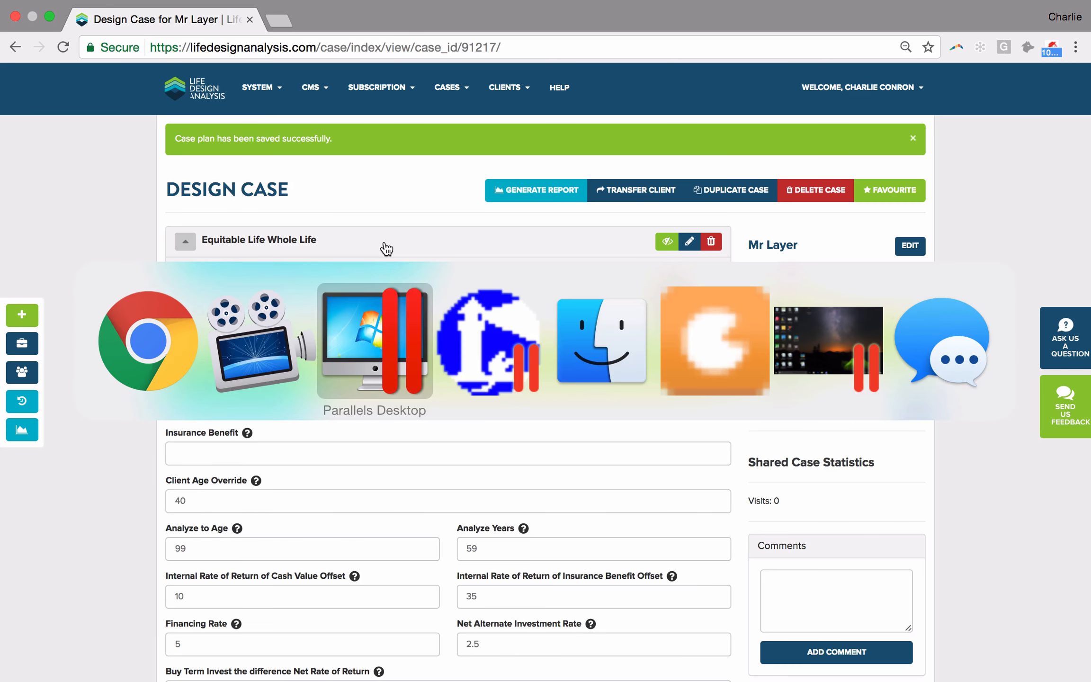
{"action": "key", "text": "super+Tab"}
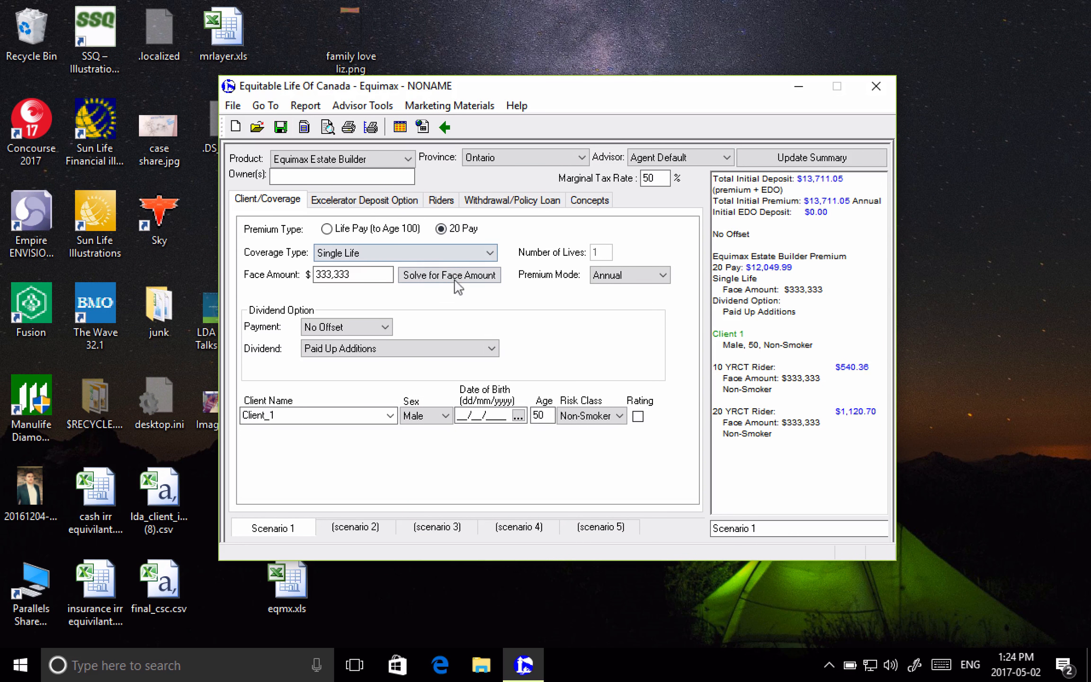
{"action": "left_click", "coordinate": [536, 415]}
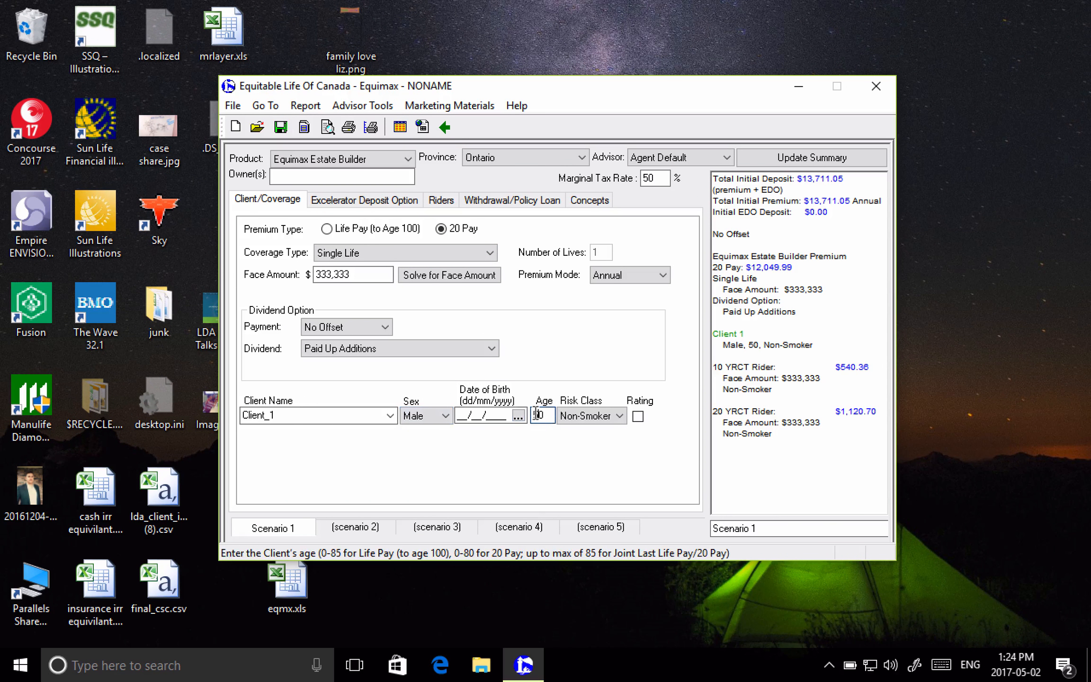
{"action": "double_click", "coordinate": [536, 413]}
{"action": "type", "text": "40"}
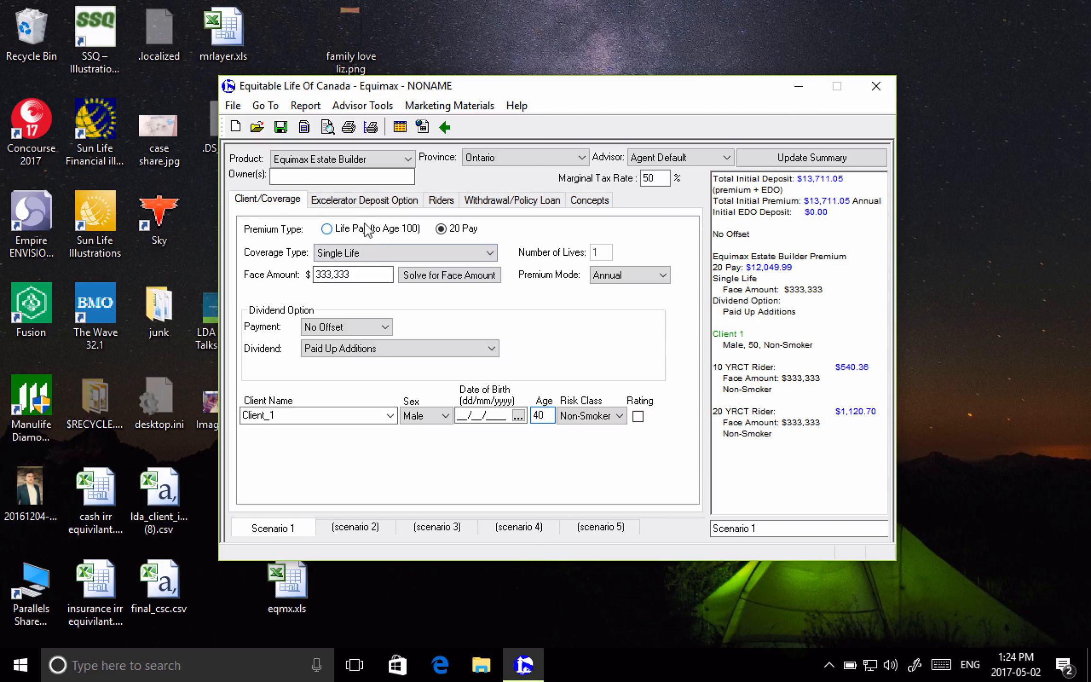
- Set the 10 YRCT term rider to end at age 50 and the 20 YRCT rider at age 60, updating the summary
{"action": "left_click", "coordinate": [429, 202]}
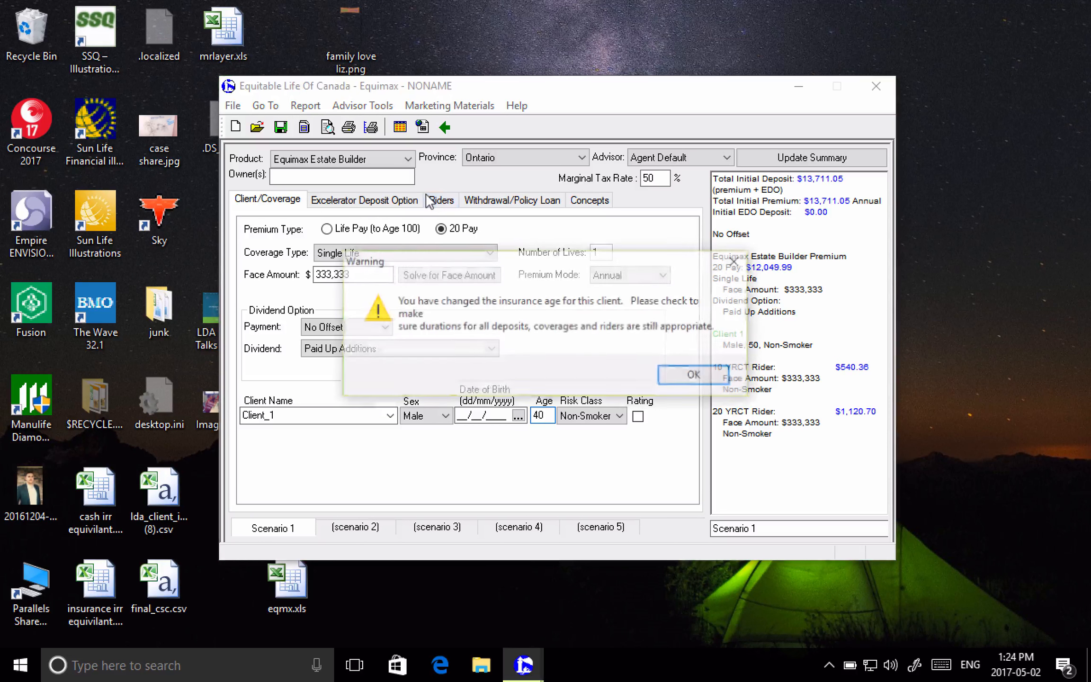
{"action": "left_click", "coordinate": [695, 375]}
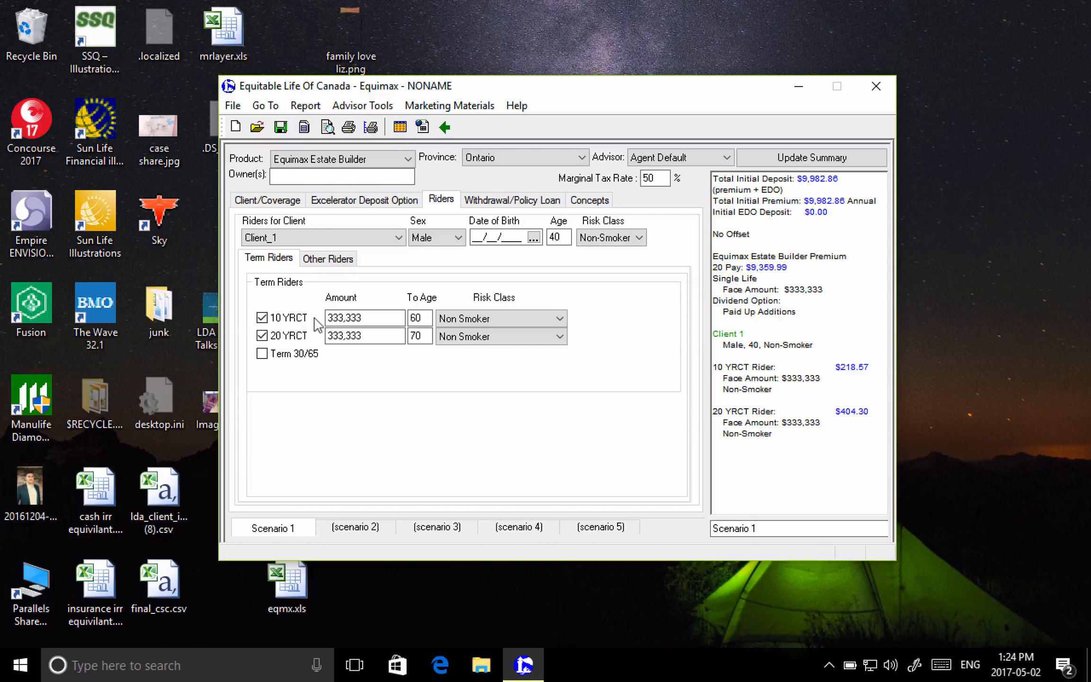
{"action": "double_click", "coordinate": [419, 318]}
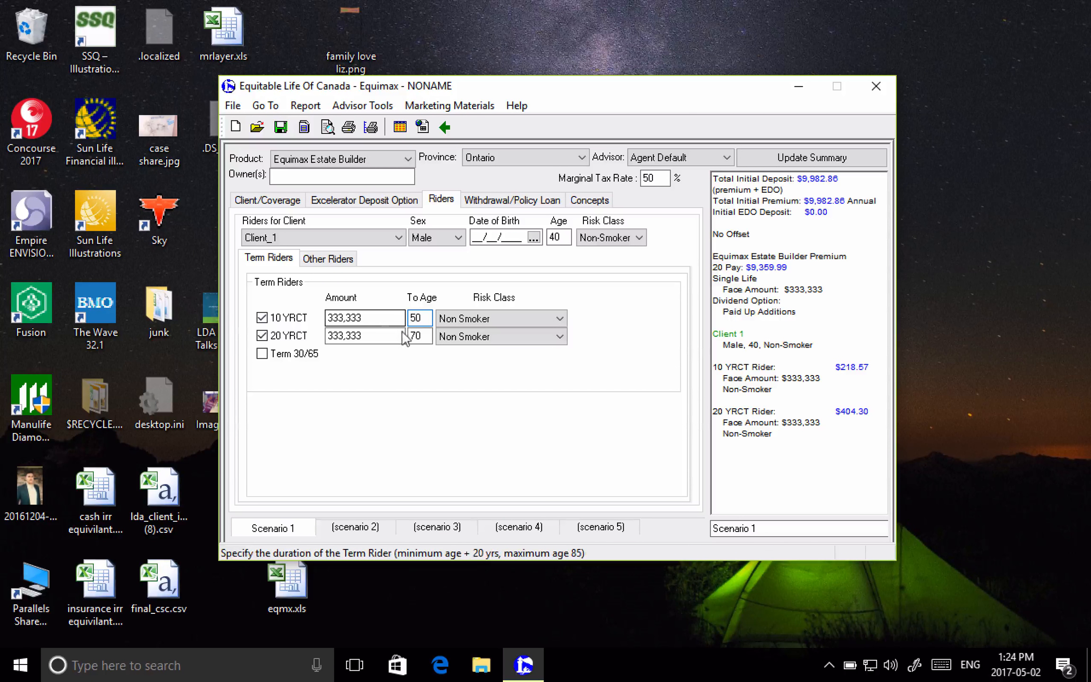
{"action": "double_click", "coordinate": [419, 335]}
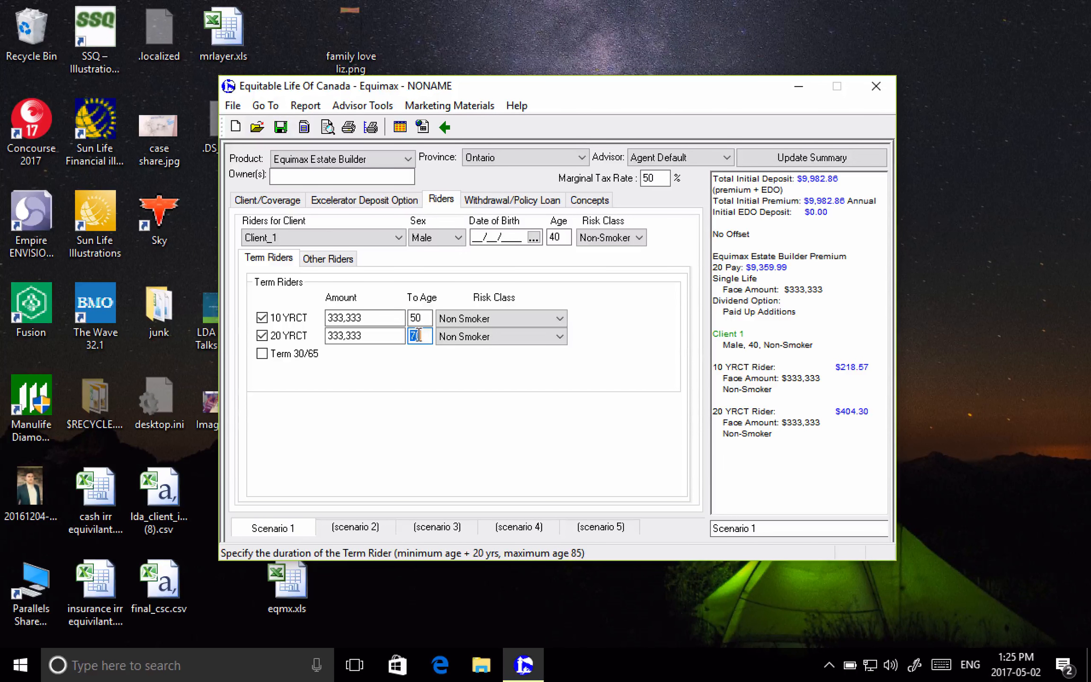
{"action": "type", "text": "60"}
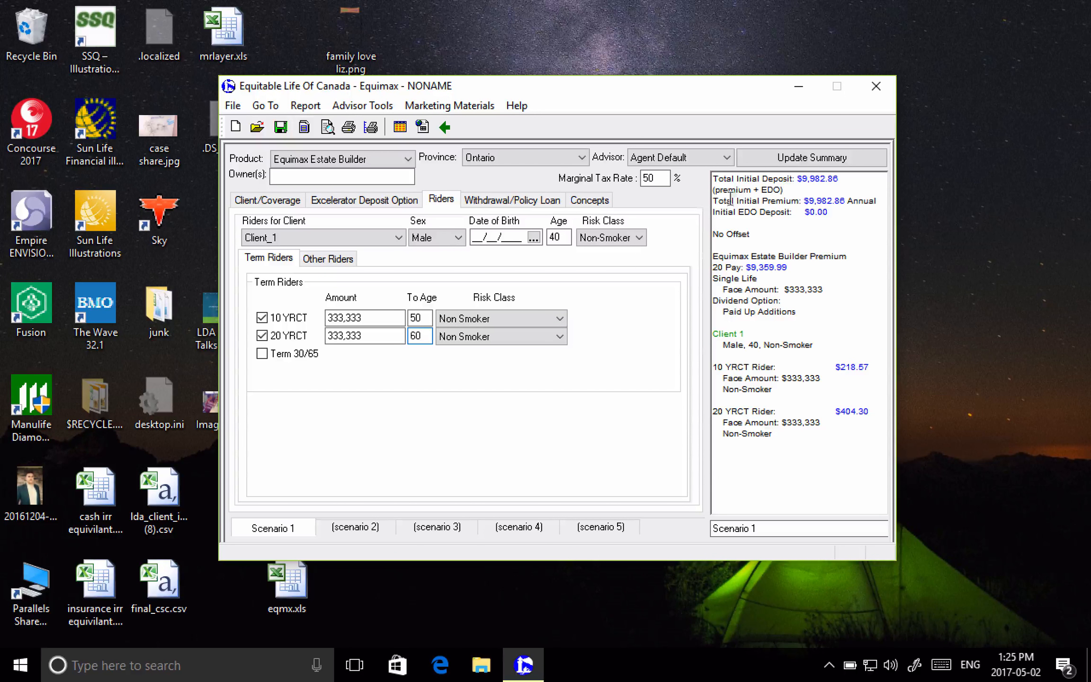
{"action": "left_click", "coordinate": [795, 159]}
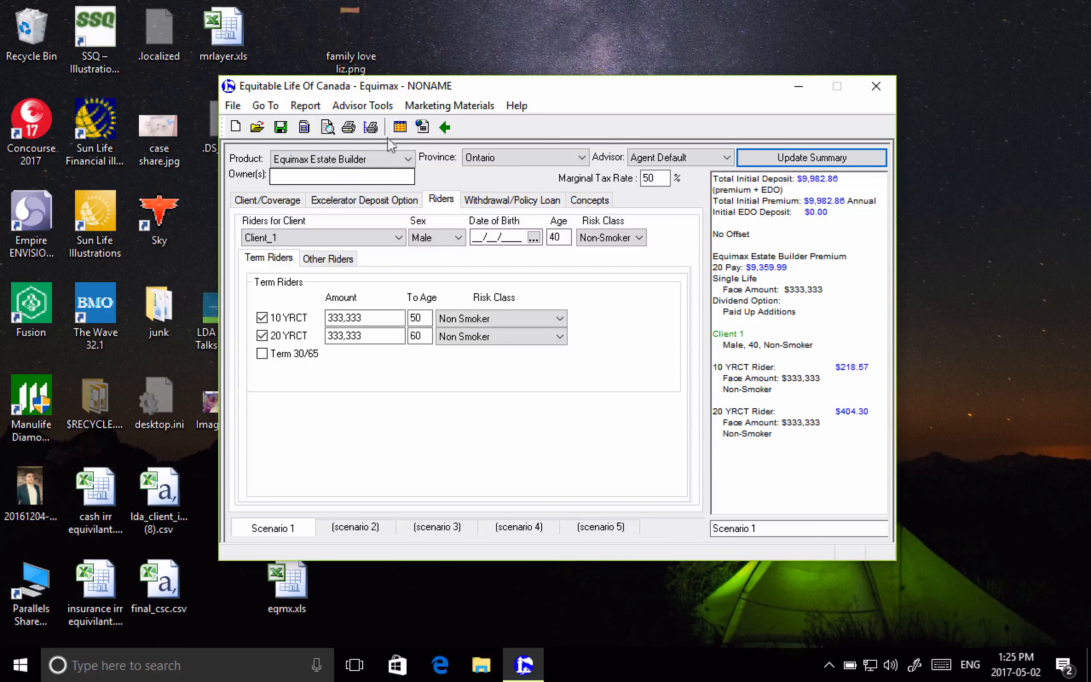
- Show the Scenario 1 illustration as a table of yearly values and export it to Excel
{"action": "left_click", "coordinate": [398, 127]}
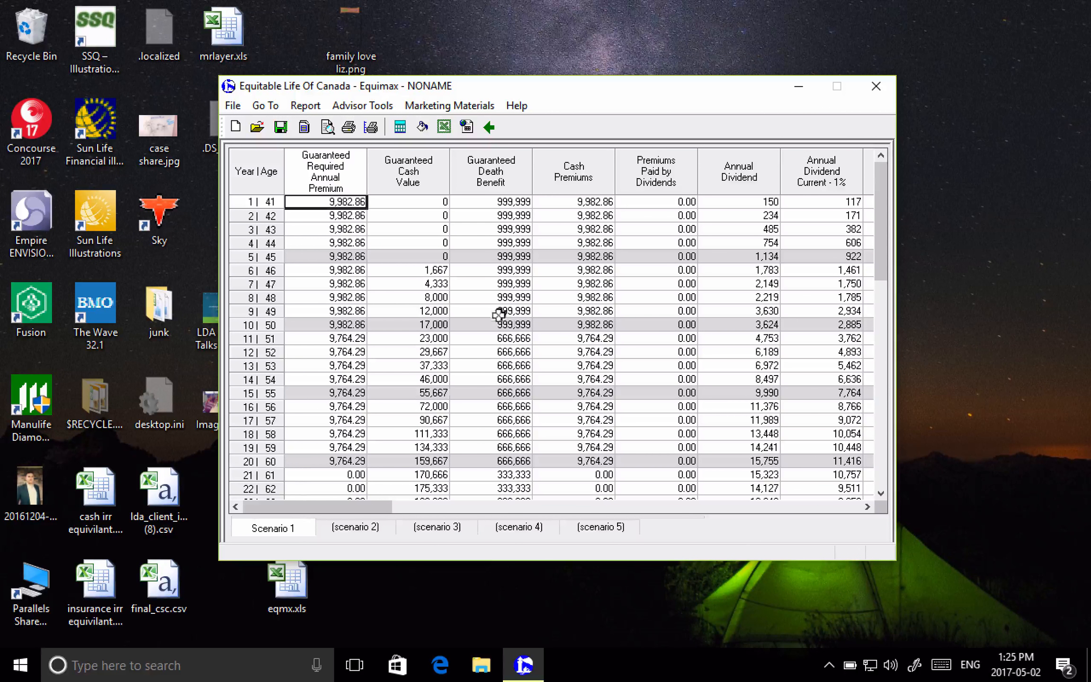
{"action": "left_click", "coordinate": [443, 127]}
{"action": "left_click", "coordinate": [498, 400]}
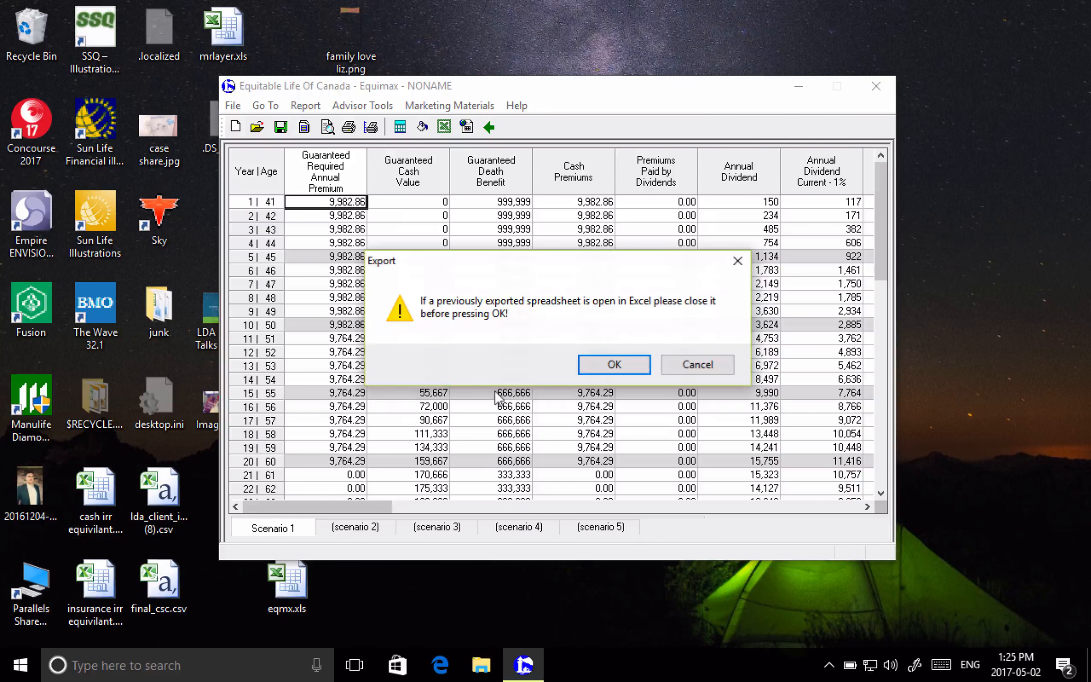
{"action": "left_click", "coordinate": [604, 360]}
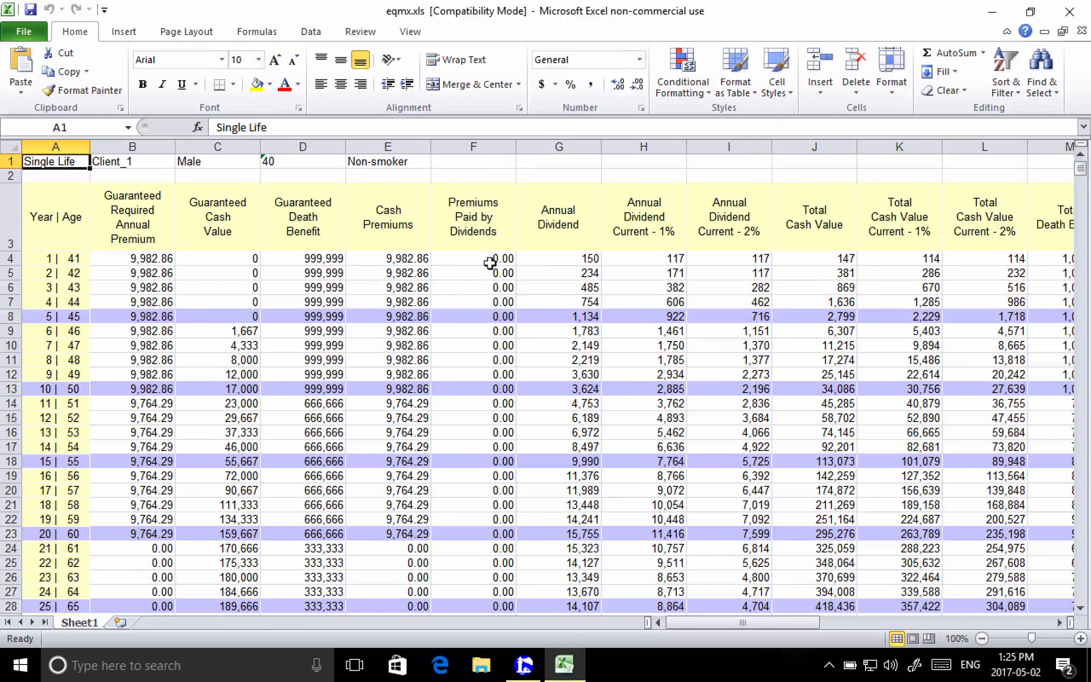
- Copy the whole exported worksheet, switch to Chrome and upload it as pasted spreadsheet data for the Equitable Life Whole Life plan
{"action": "left_click", "coordinate": [10, 147]}
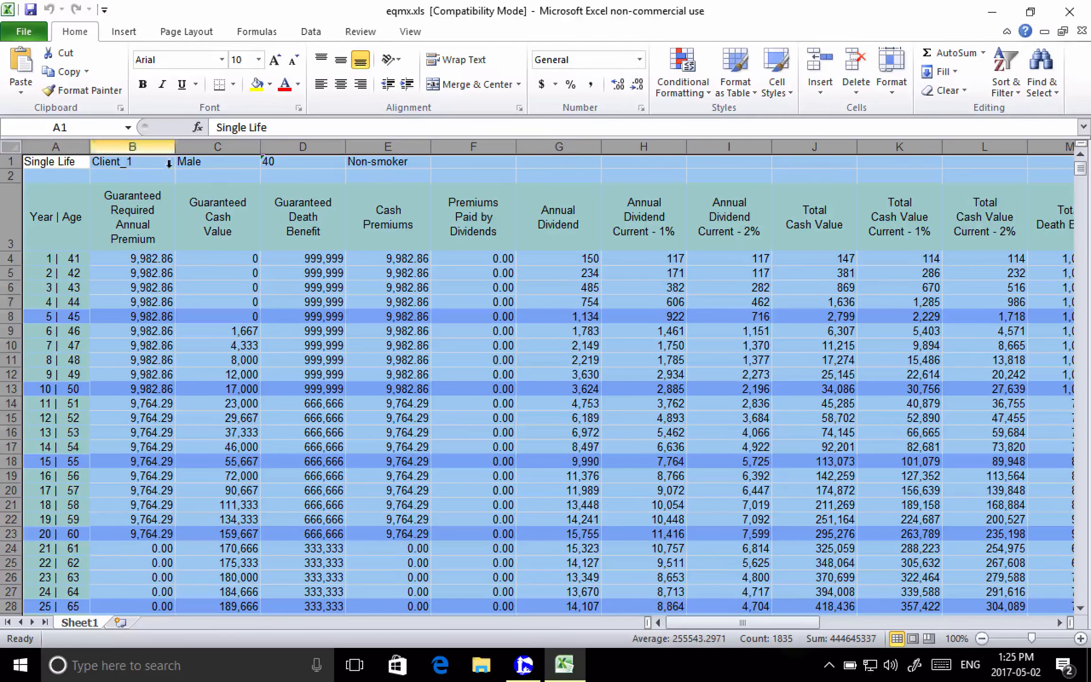
{"action": "key", "text": "ctrl+c"}
{"action": "key", "text": "super+Tab"}
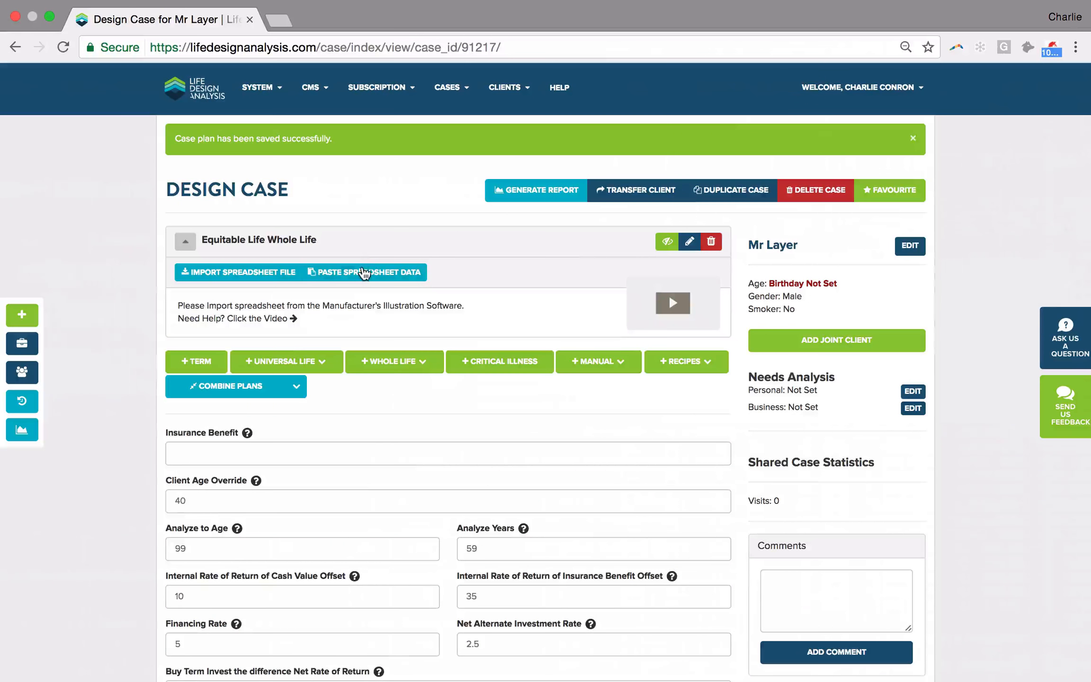
{"action": "left_click", "coordinate": [364, 272]}
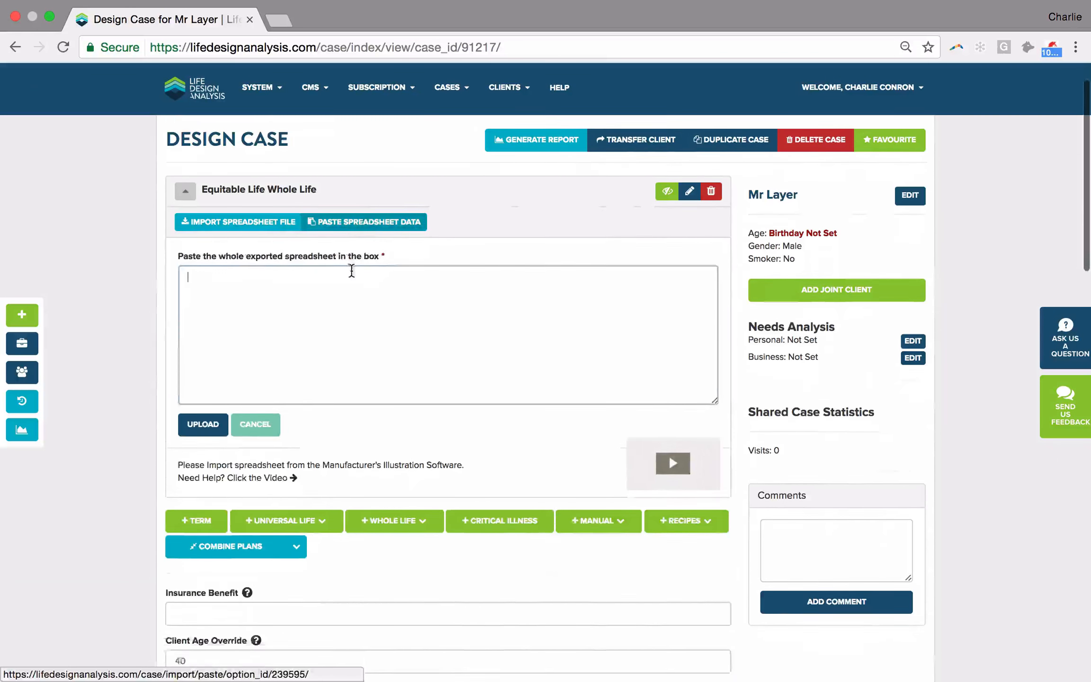
{"action": "scroll", "coordinate": [328, 280], "scroll_direction": "down", "scroll_amount": 2}
{"action": "key", "text": "super+v"}
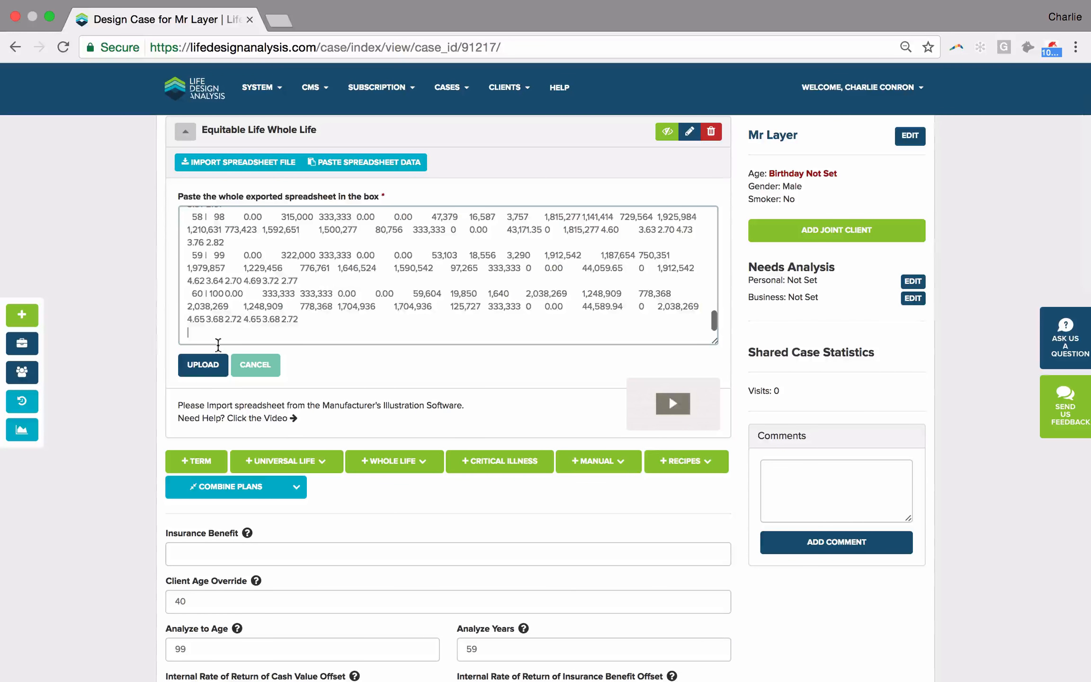
{"action": "left_click", "coordinate": [203, 374]}
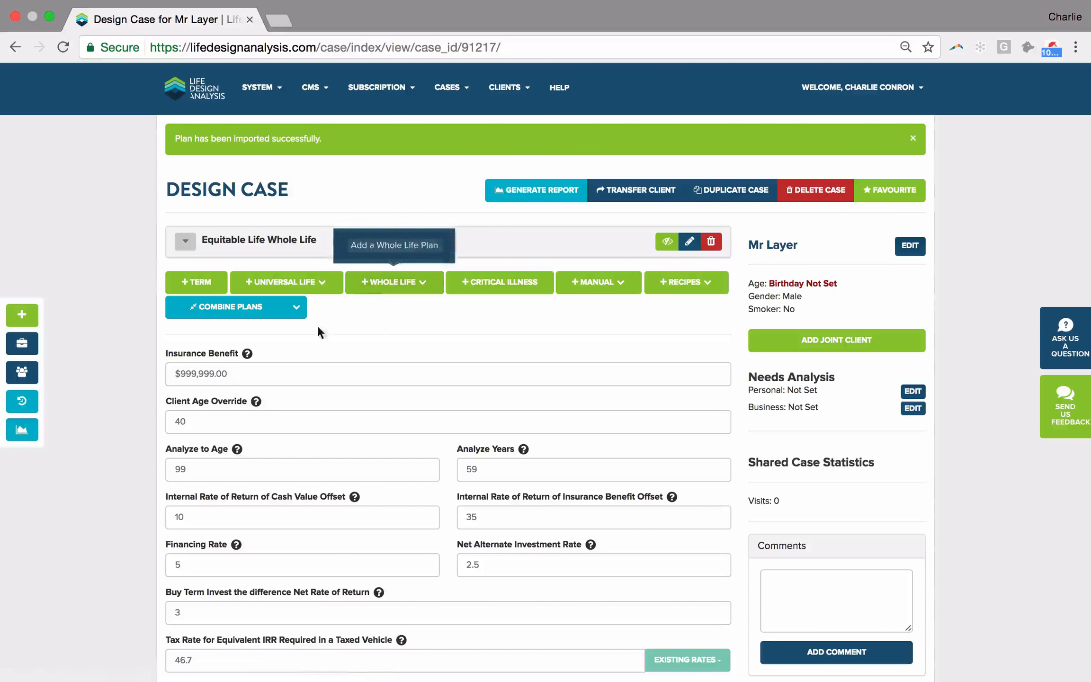
- Set the case's Insurance Benefit to $333,333
{"action": "left_click", "coordinate": [289, 377]}
{"action": "key", "text": "BackSpace"}
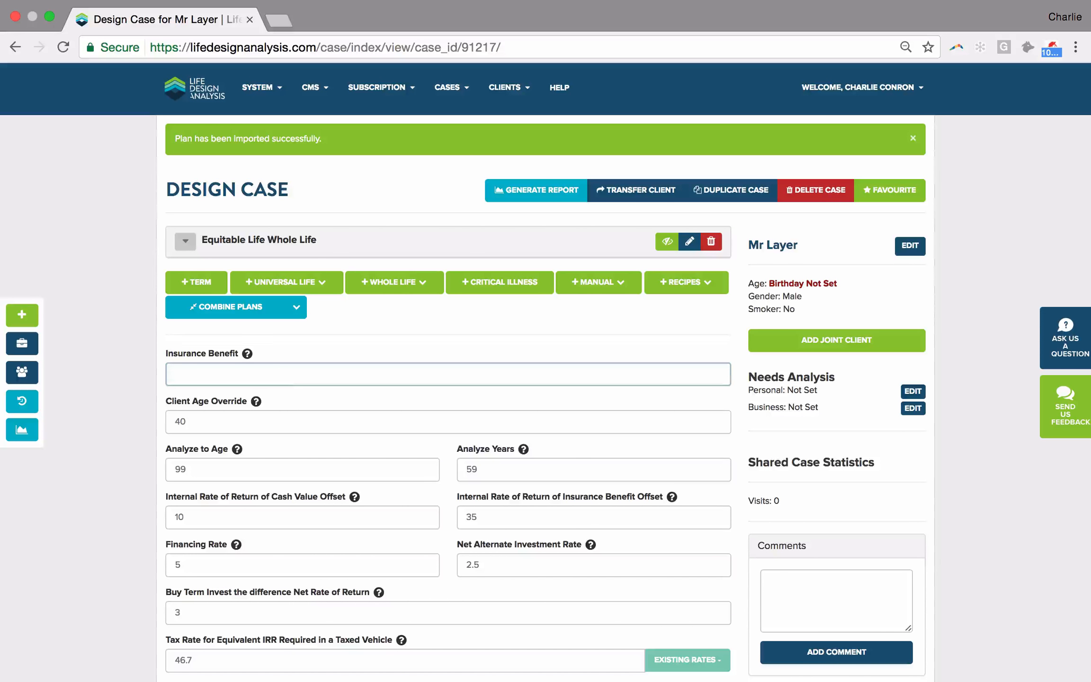
{"action": "type", "text": "333333"}
{"action": "left_click", "coordinate": [133, 379]}
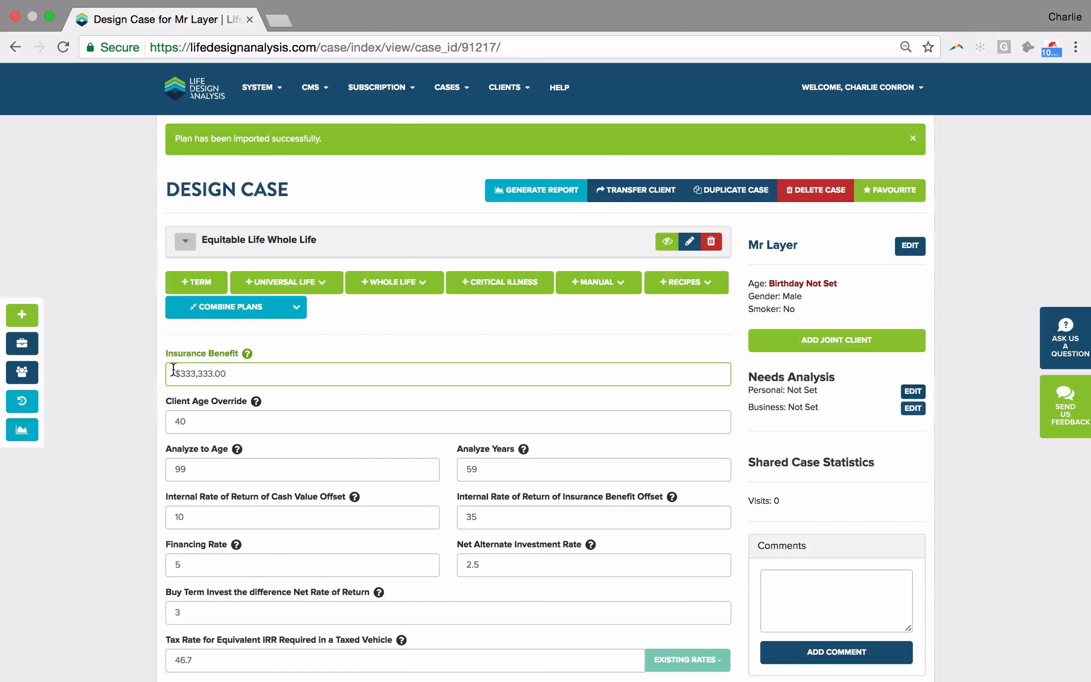
- Search universal life rates and add the BMO Insurance - LifeProvider plan to the case
{"action": "left_click", "coordinate": [313, 286]}
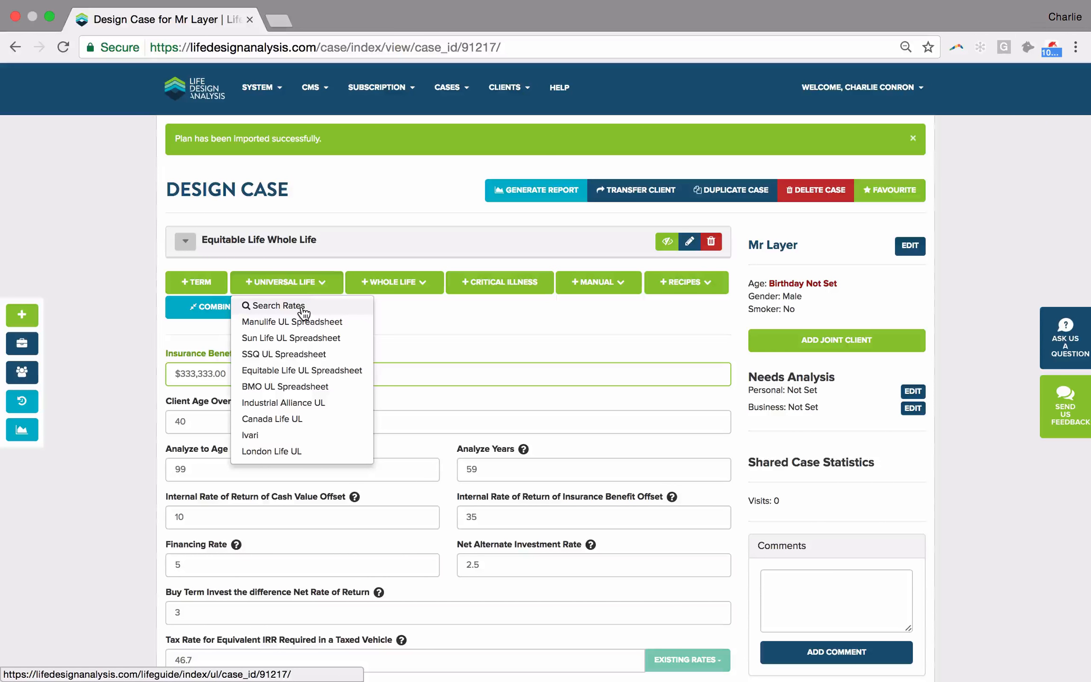
{"action": "left_click", "coordinate": [303, 308]}
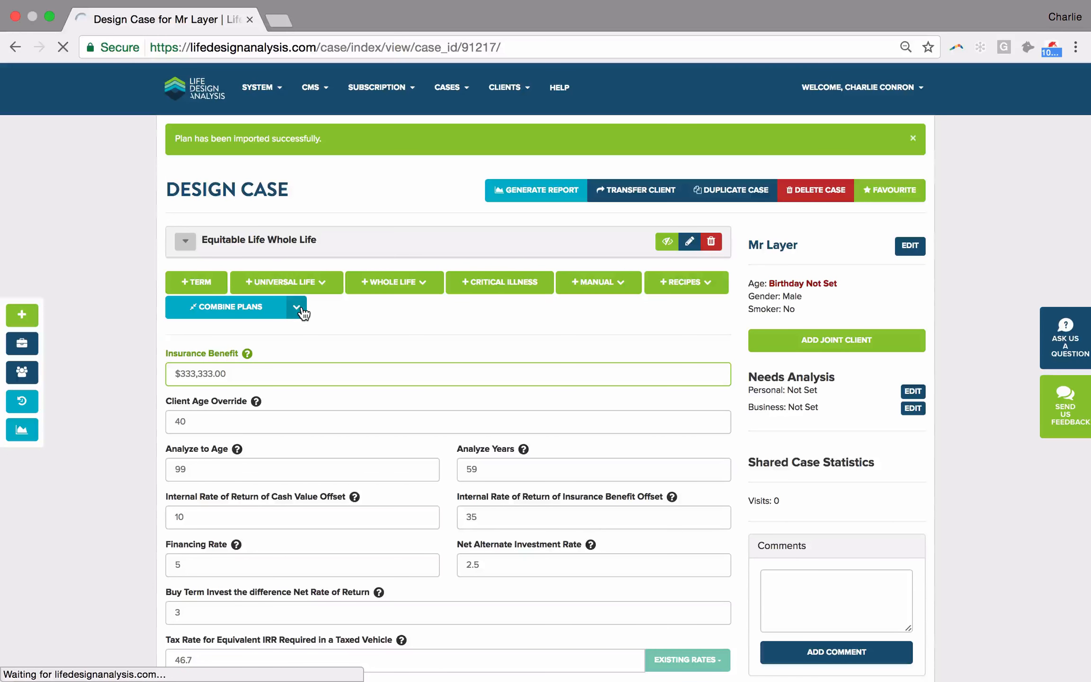
{"action": "left_click", "coordinate": [185, 527]}
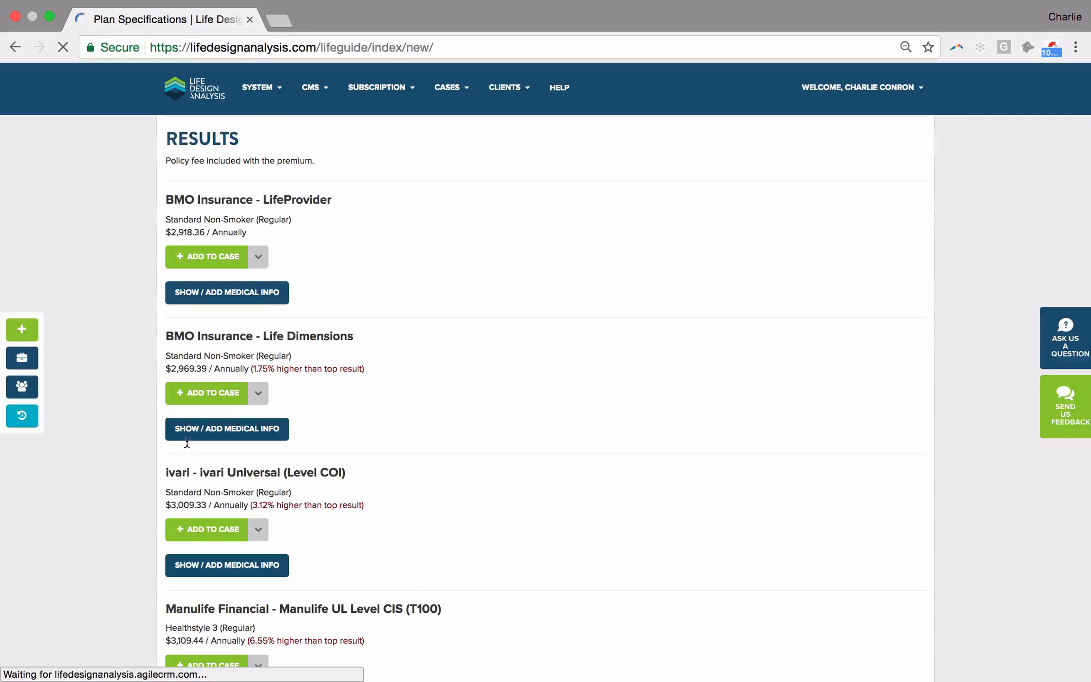
{"action": "scroll", "coordinate": [285, 444], "scroll_direction": "down", "scroll_amount": 5}
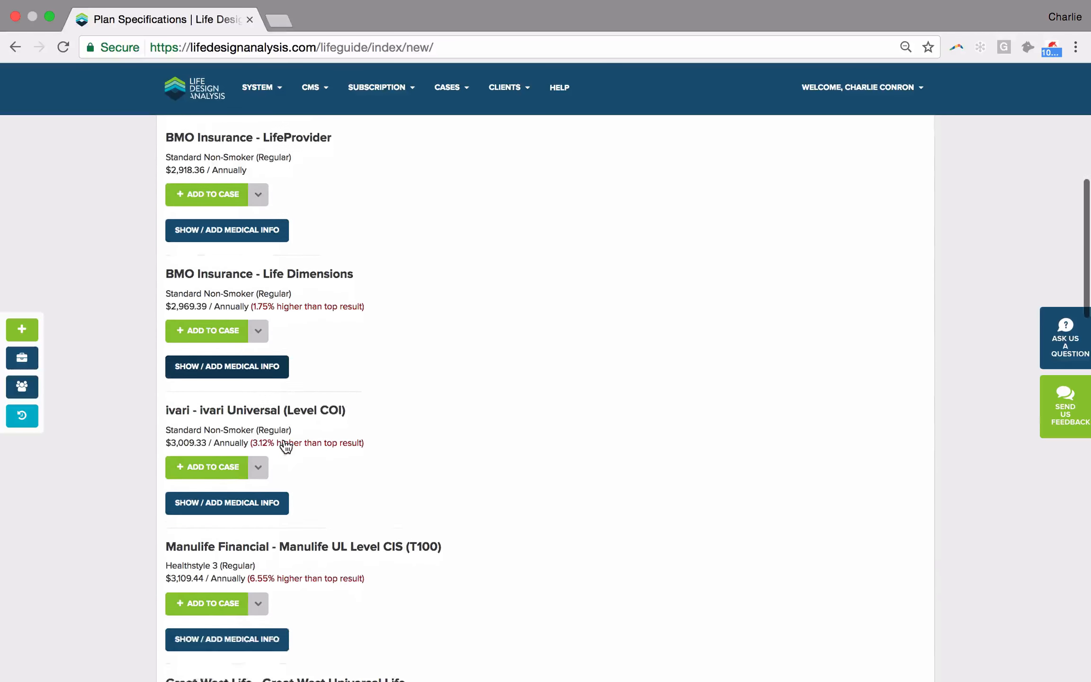
{"action": "scroll", "coordinate": [283, 438], "scroll_direction": "up", "scroll_amount": 8}
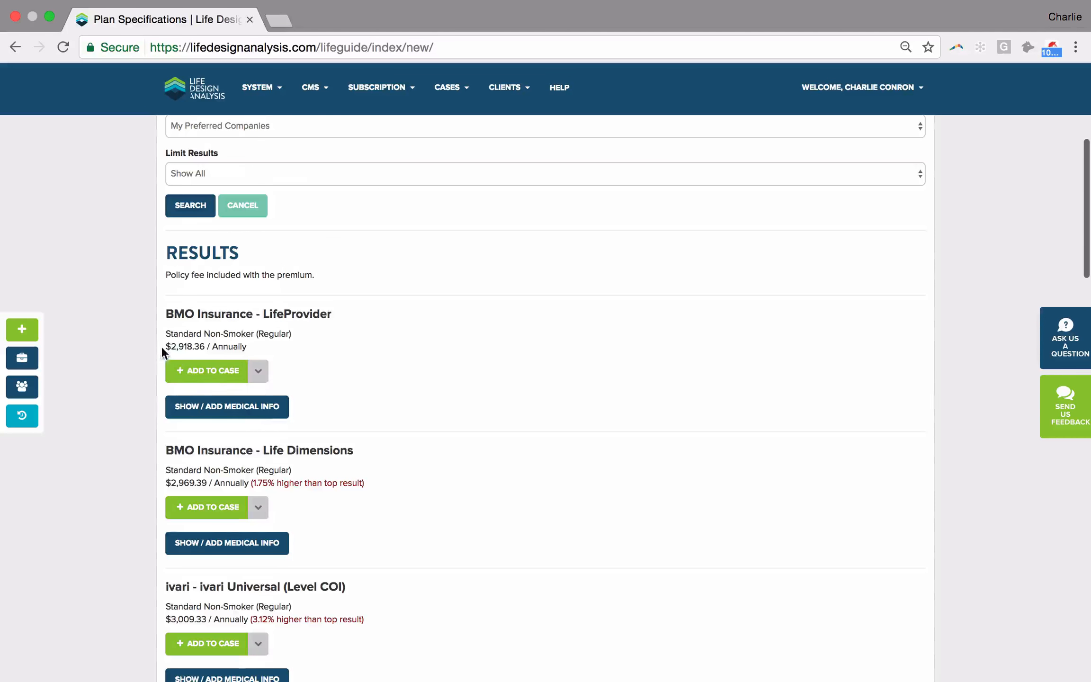
{"action": "left_click", "coordinate": [212, 376]}
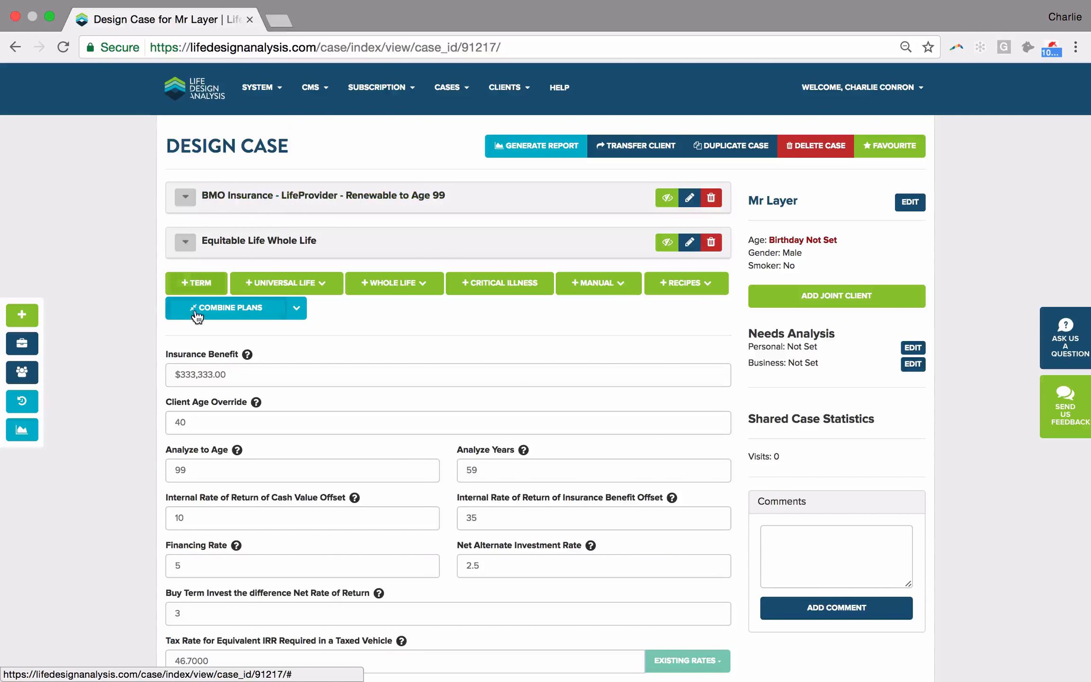
- Search 10-year term rates for the $333,333 benefit and add the Empire Life - Solution 10 plan to the case
{"action": "left_click", "coordinate": [199, 285]}
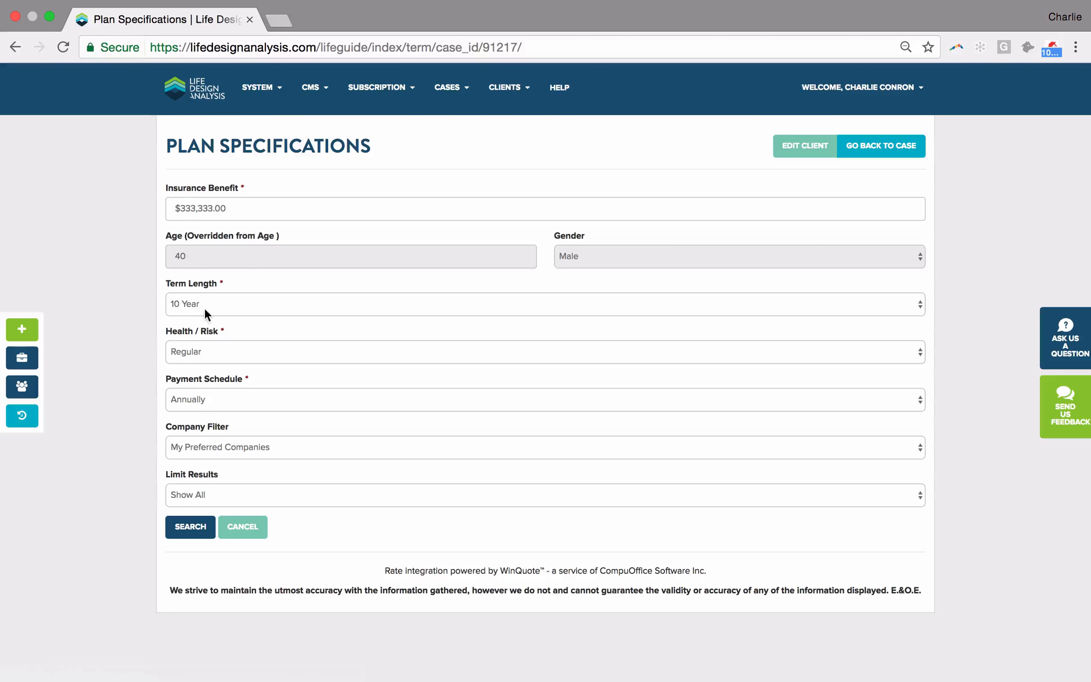
{"action": "left_click", "coordinate": [195, 536]}
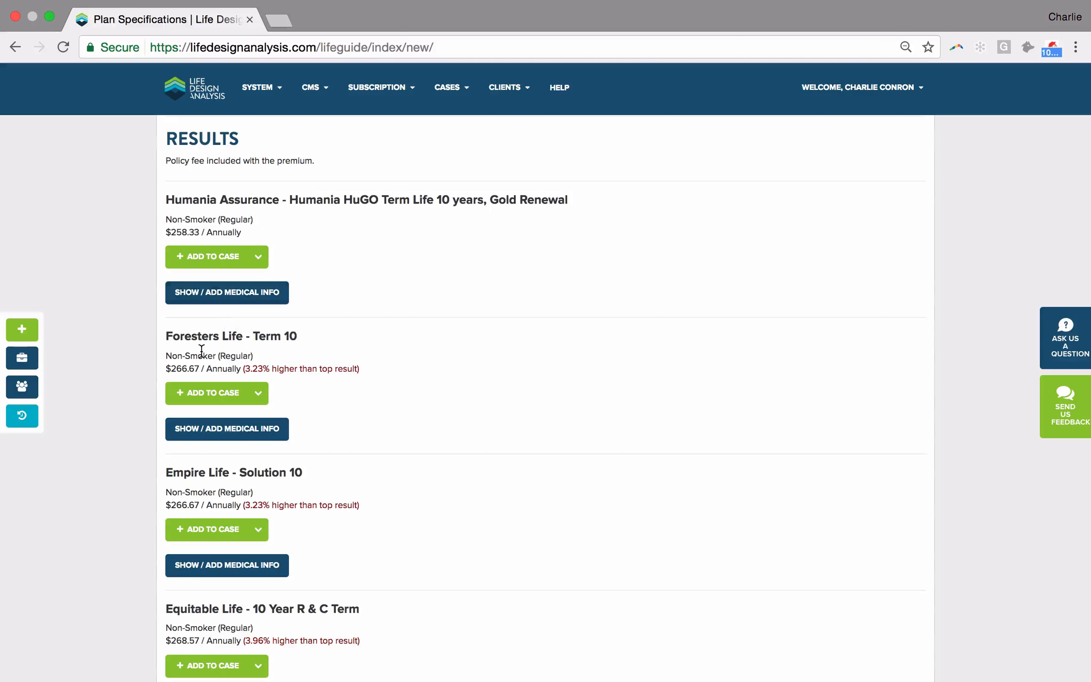
{"action": "scroll", "coordinate": [202, 354], "scroll_direction": "down", "scroll_amount": 3}
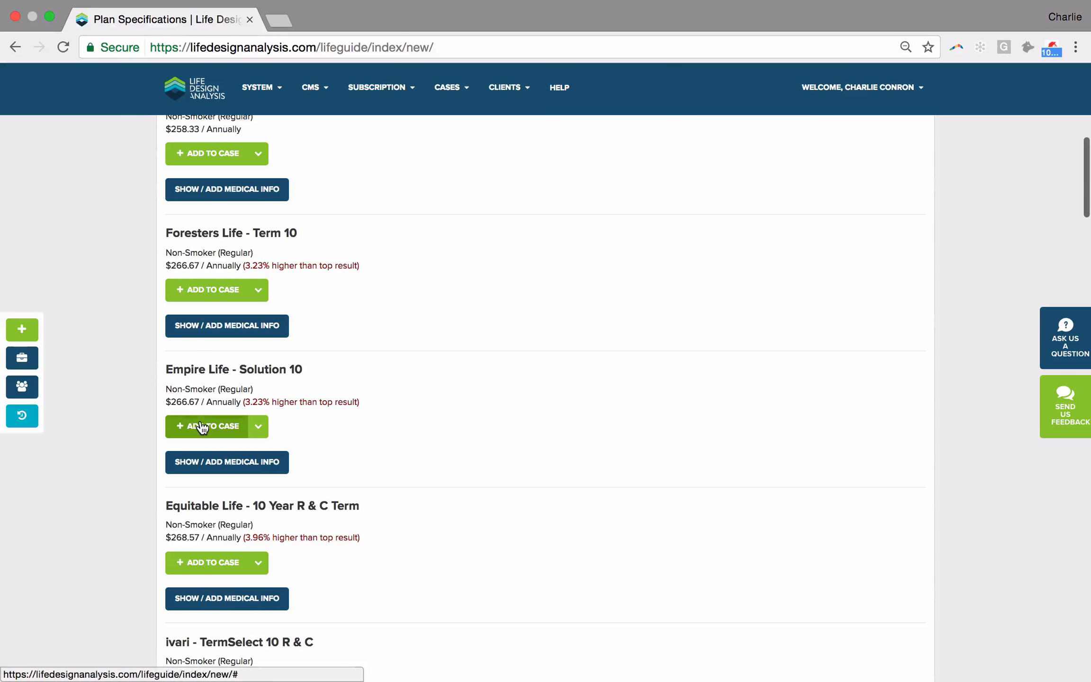
{"action": "left_click", "coordinate": [222, 426]}
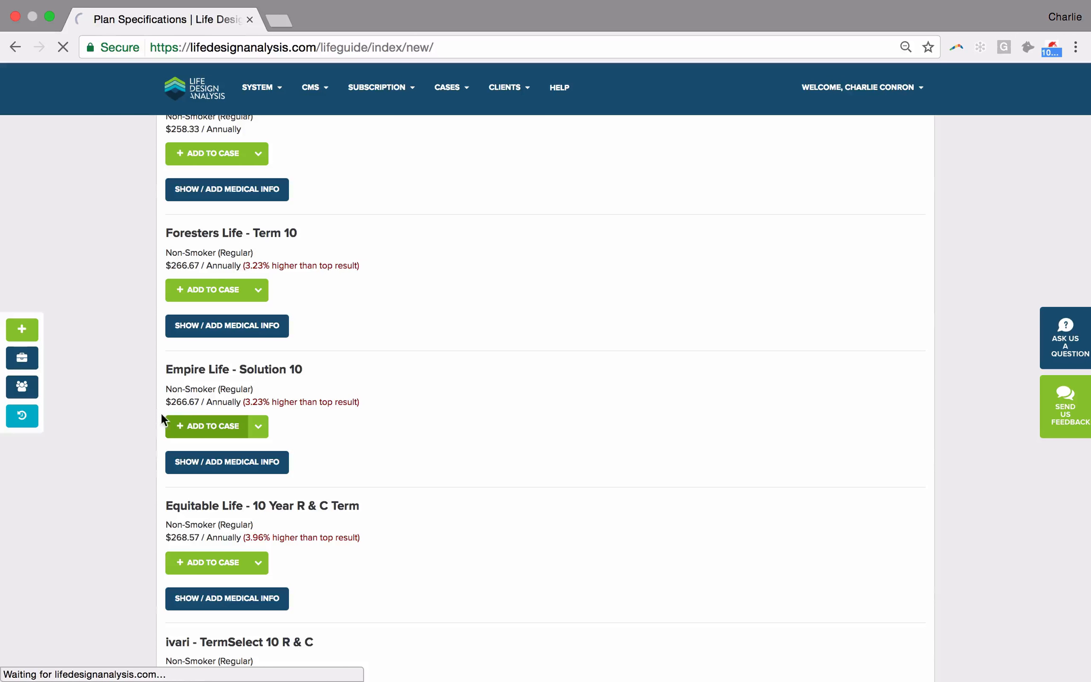
{"action": "left_click", "coordinate": [199, 428]}
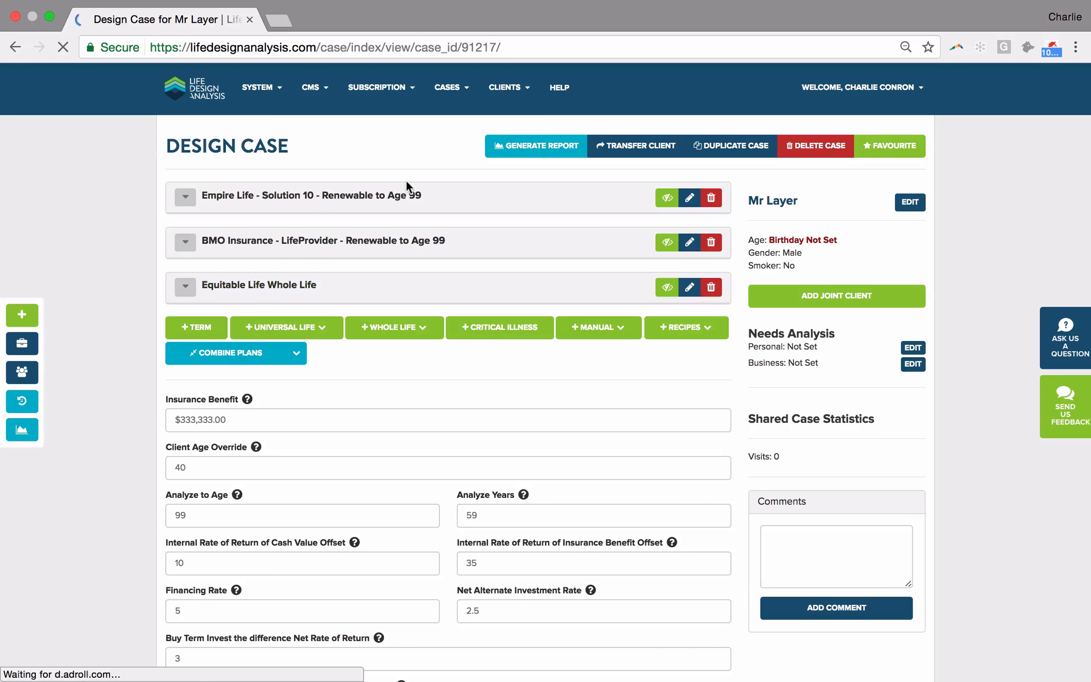
- Set the Empire Life - Solution 10 plan's Renewable To Age to 50 and save it
{"action": "left_click", "coordinate": [689, 202]}
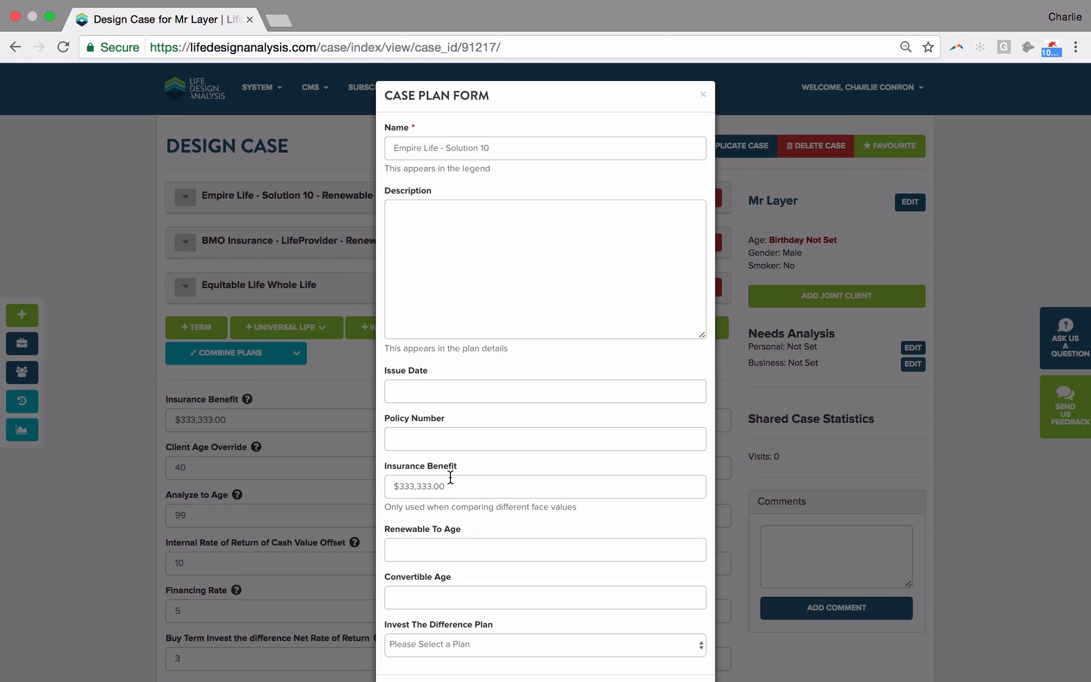
{"action": "left_click", "coordinate": [431, 517]}
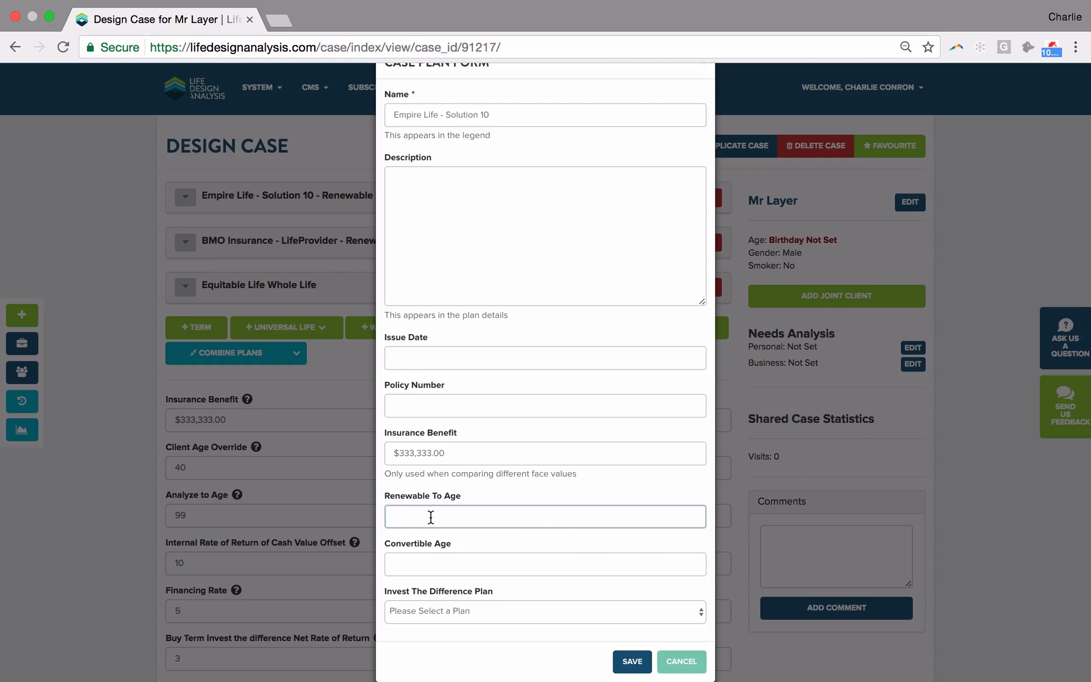
{"action": "type", "text": "50"}
{"action": "left_click", "coordinate": [626, 661]}
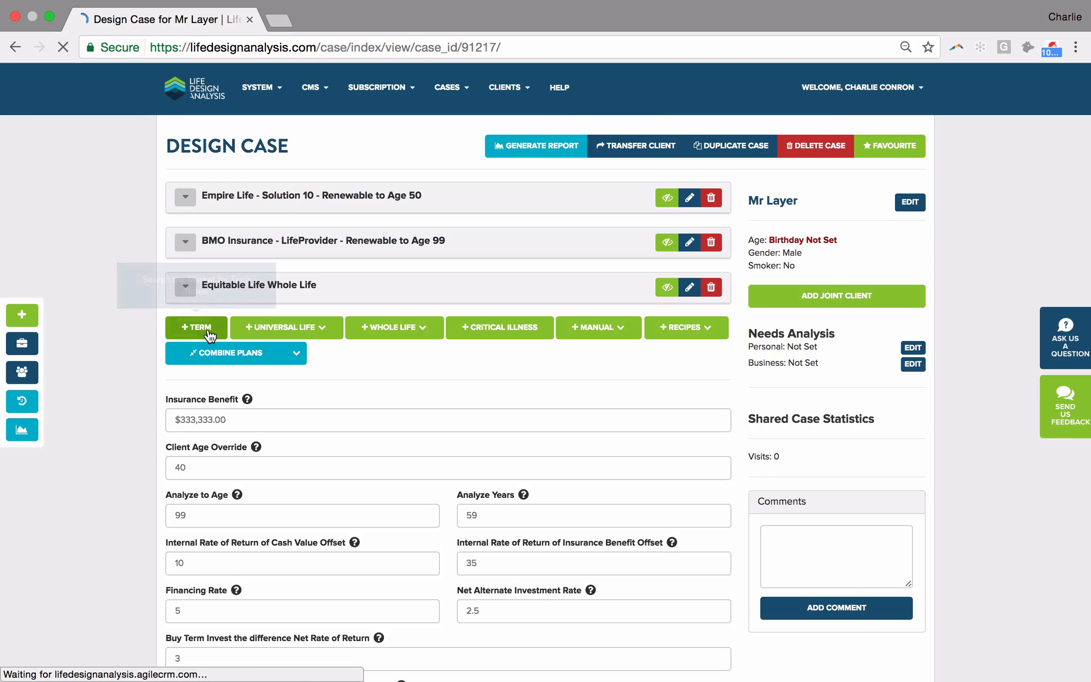
- Search term rates with a 20 Year term length and add the BMO Insurance - Term 20 plan to the case
{"action": "left_click", "coordinate": [210, 337]}
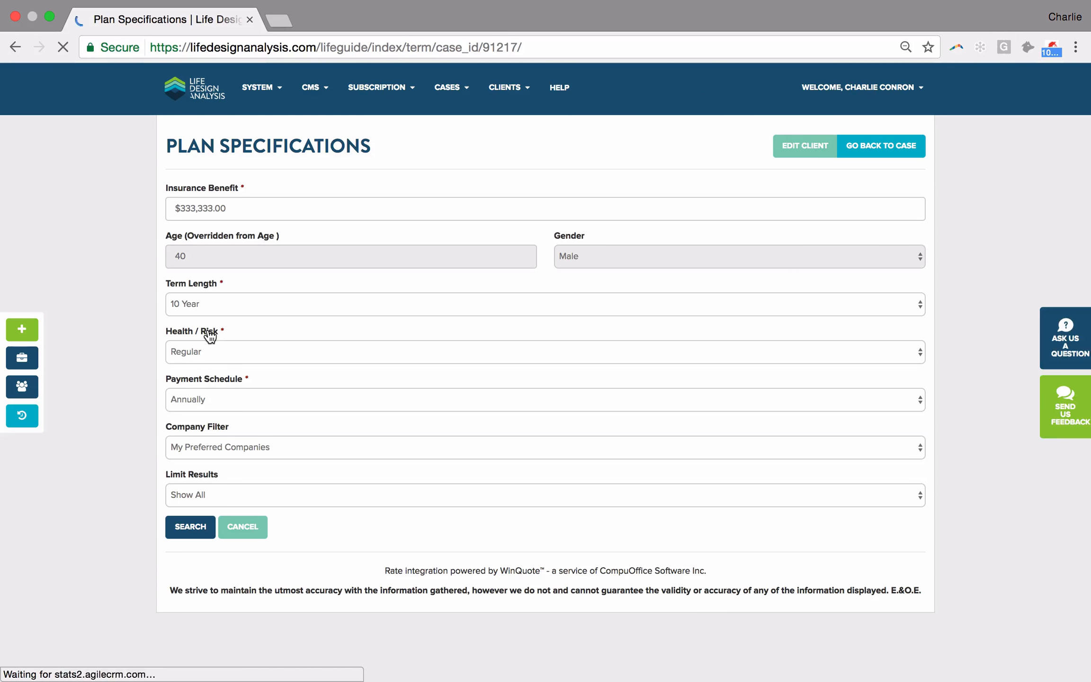
{"action": "left_click", "coordinate": [206, 313]}
{"action": "left_click", "coordinate": [203, 315]}
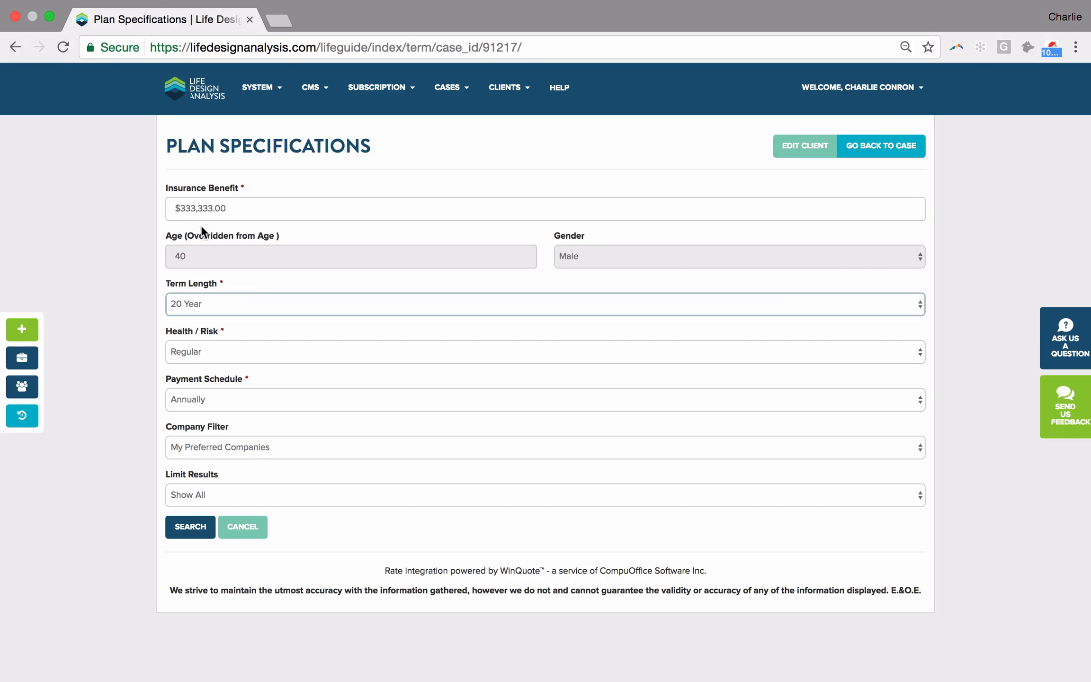
{"action": "left_click", "coordinate": [189, 534]}
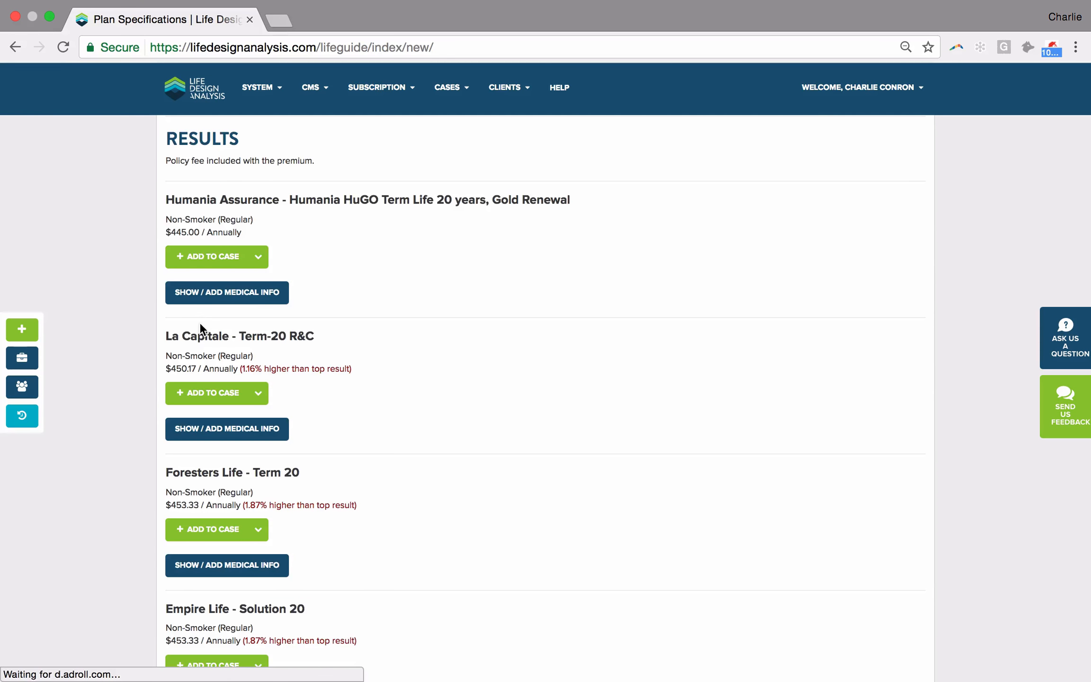
{"action": "scroll", "coordinate": [200, 325], "scroll_direction": "down", "scroll_amount": 3}
{"action": "scroll", "coordinate": [199, 322], "scroll_direction": "down", "scroll_amount": 10}
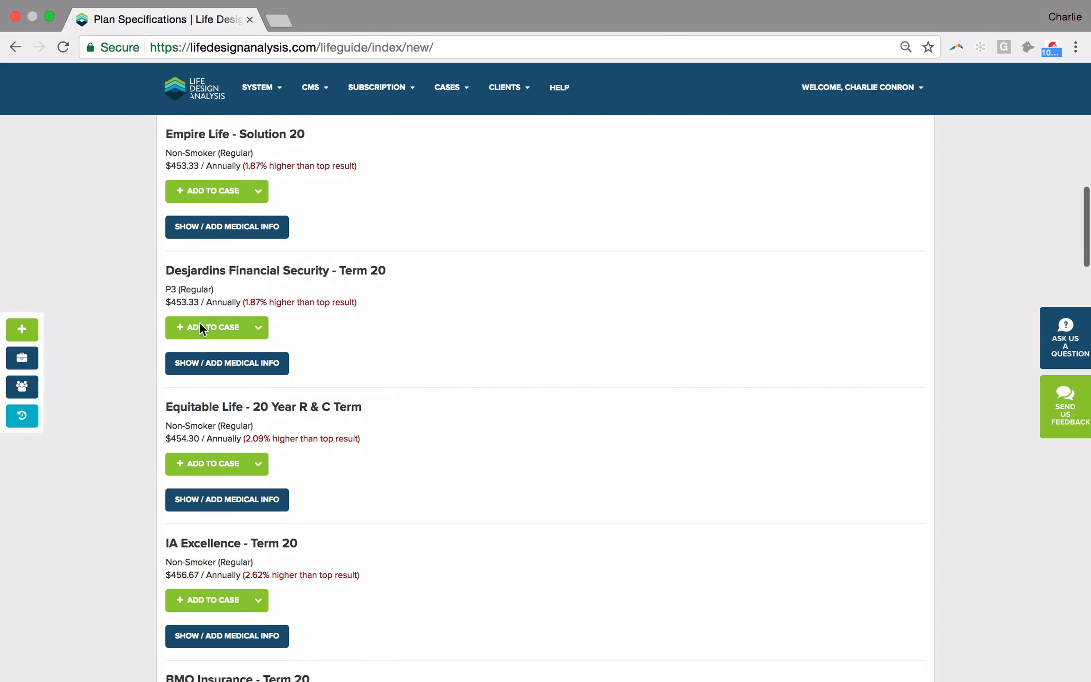
{"action": "scroll", "coordinate": [199, 322], "scroll_direction": "down", "scroll_amount": 2}
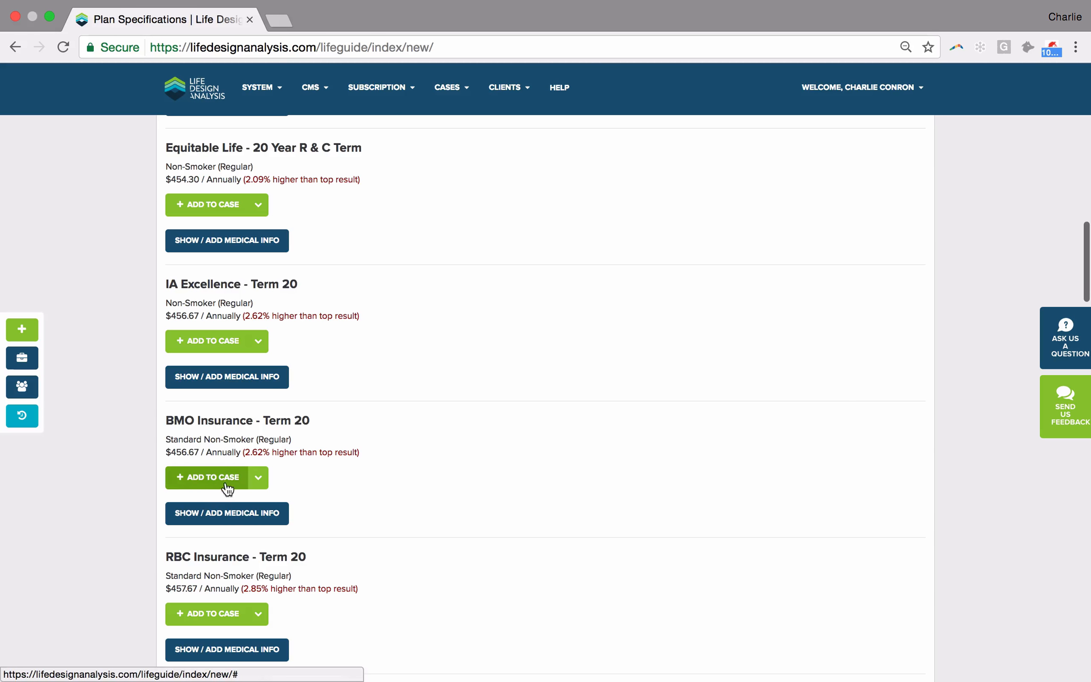
{"action": "left_click", "coordinate": [208, 483]}
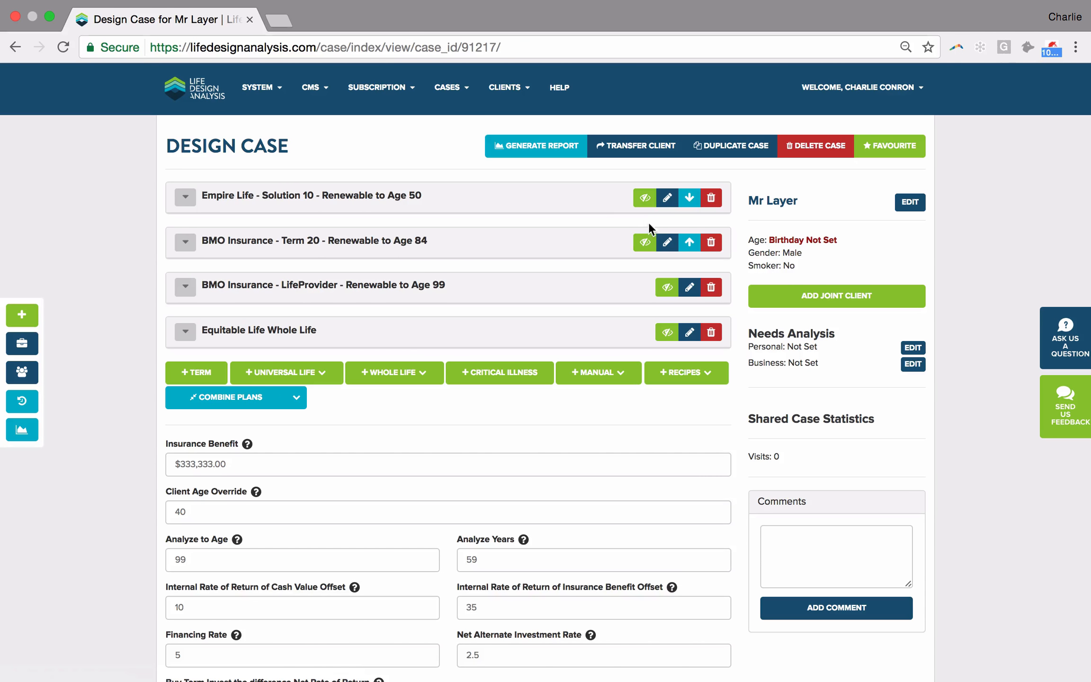
- Set the BMO Insurance - Term 20 plan's Renewable To Age to 60 and save it
{"action": "left_click", "coordinate": [667, 240]}
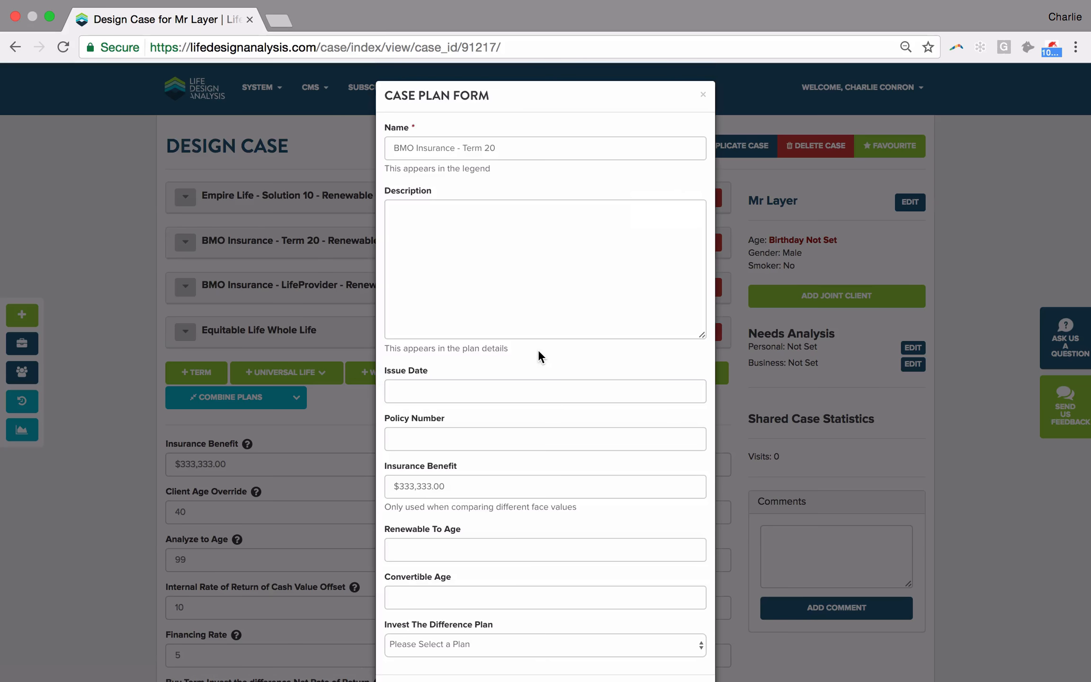
{"action": "scroll", "coordinate": [538, 350], "scroll_direction": "down", "scroll_amount": 2}
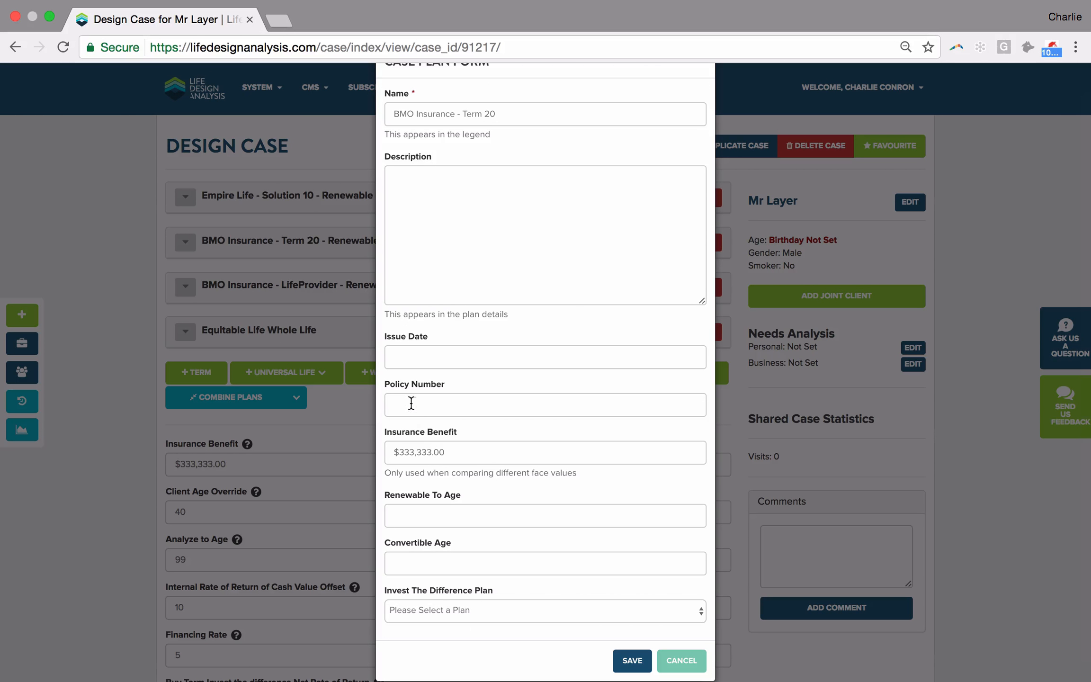
{"action": "left_click", "coordinate": [426, 555]}
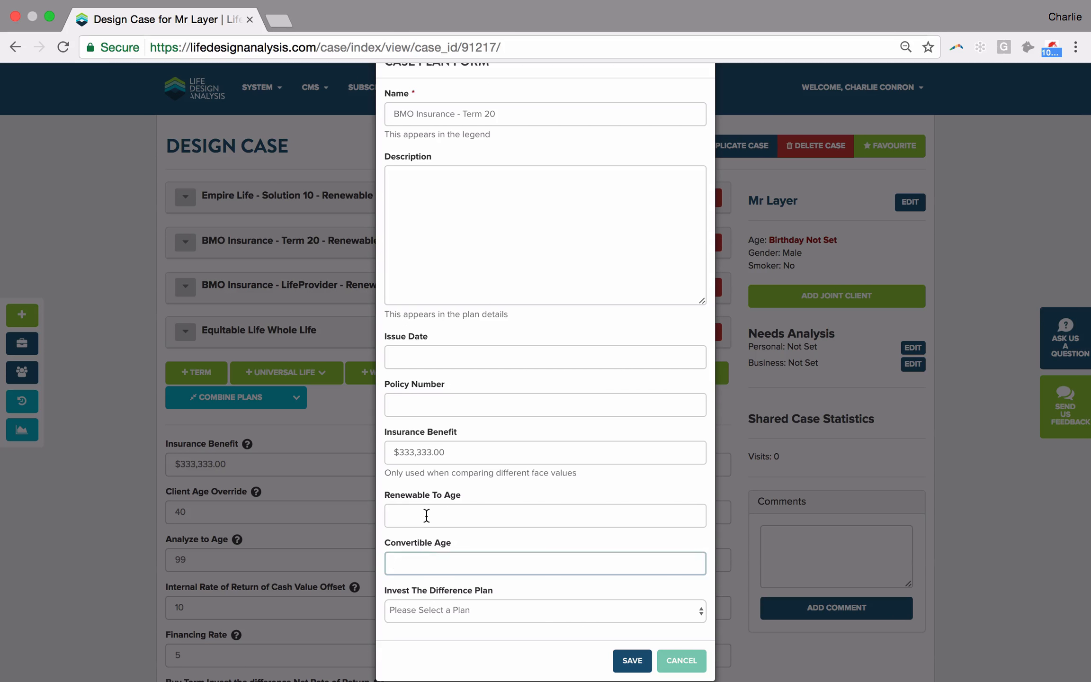
{"action": "left_click", "coordinate": [426, 516]}
{"action": "type", "text": "60"}
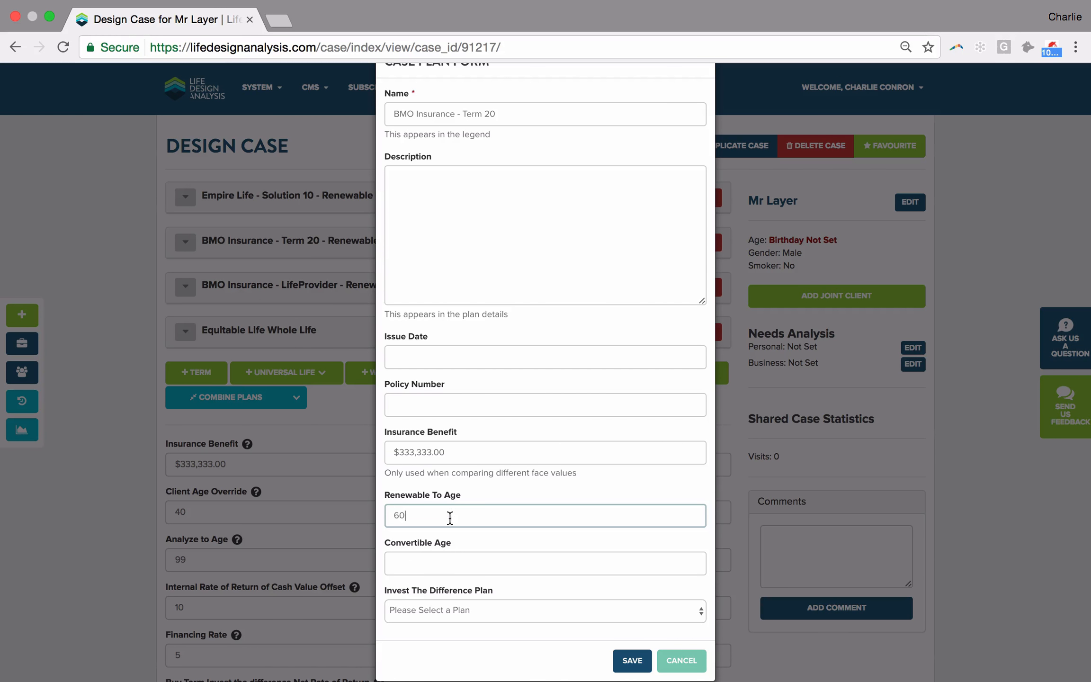
{"action": "left_click", "coordinate": [637, 659]}
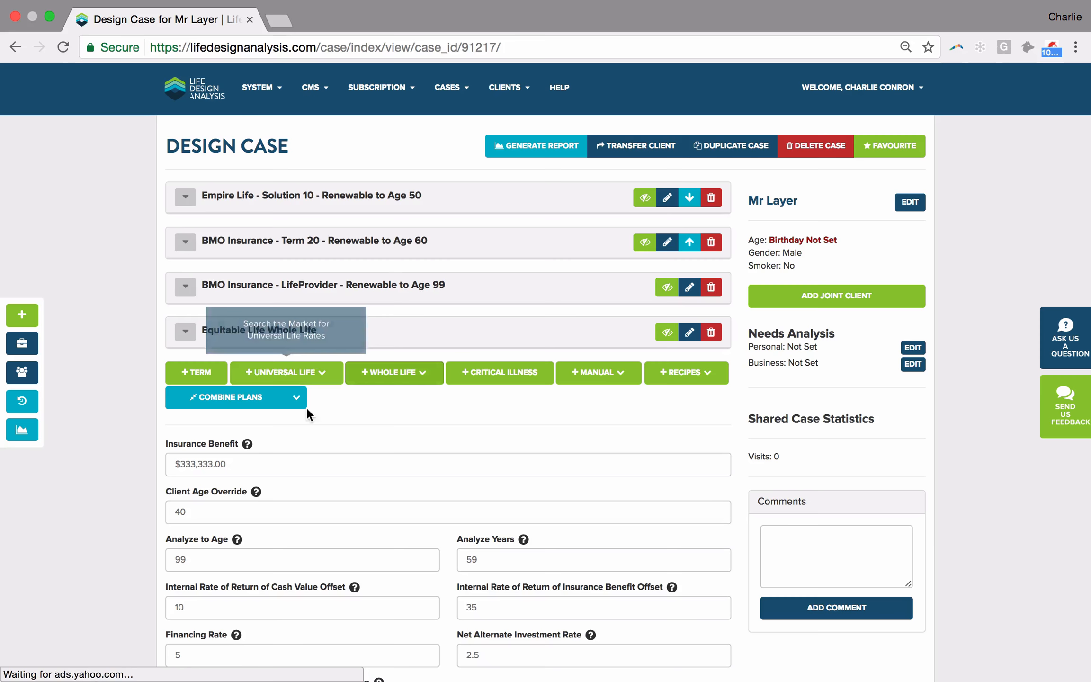
- Combine the BMO LifeProvider, BMO Term 20 and Empire Life Solution 10 plans into one merged plan
{"action": "left_click", "coordinate": [230, 398]}
{"action": "left_click", "coordinate": [191, 294]}
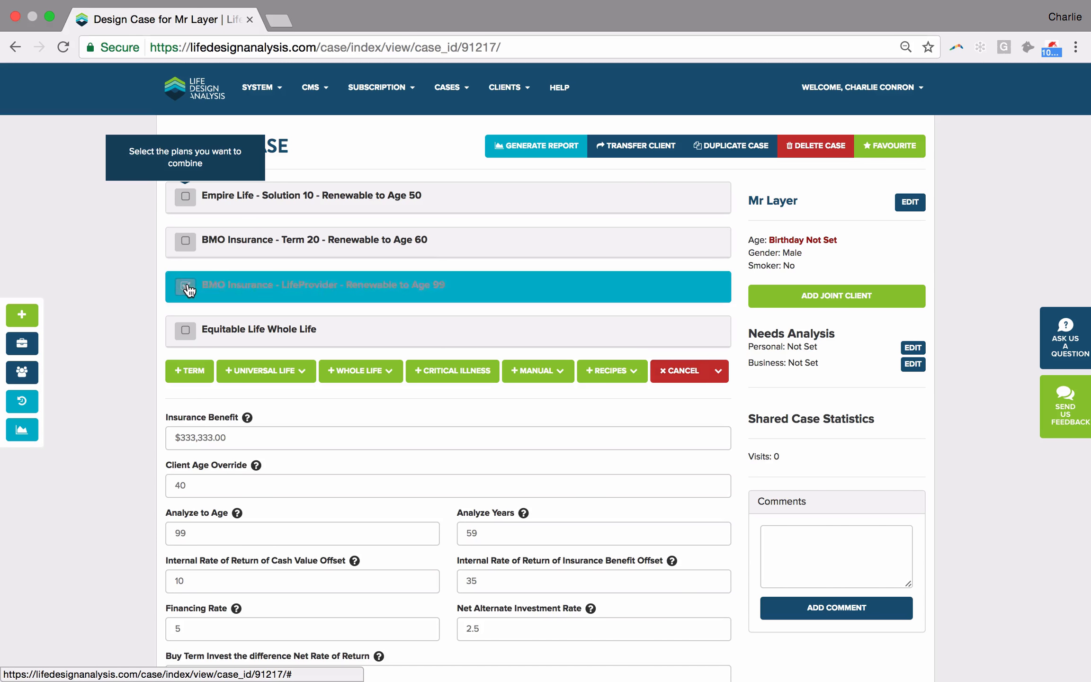
{"action": "left_click", "coordinate": [190, 242]}
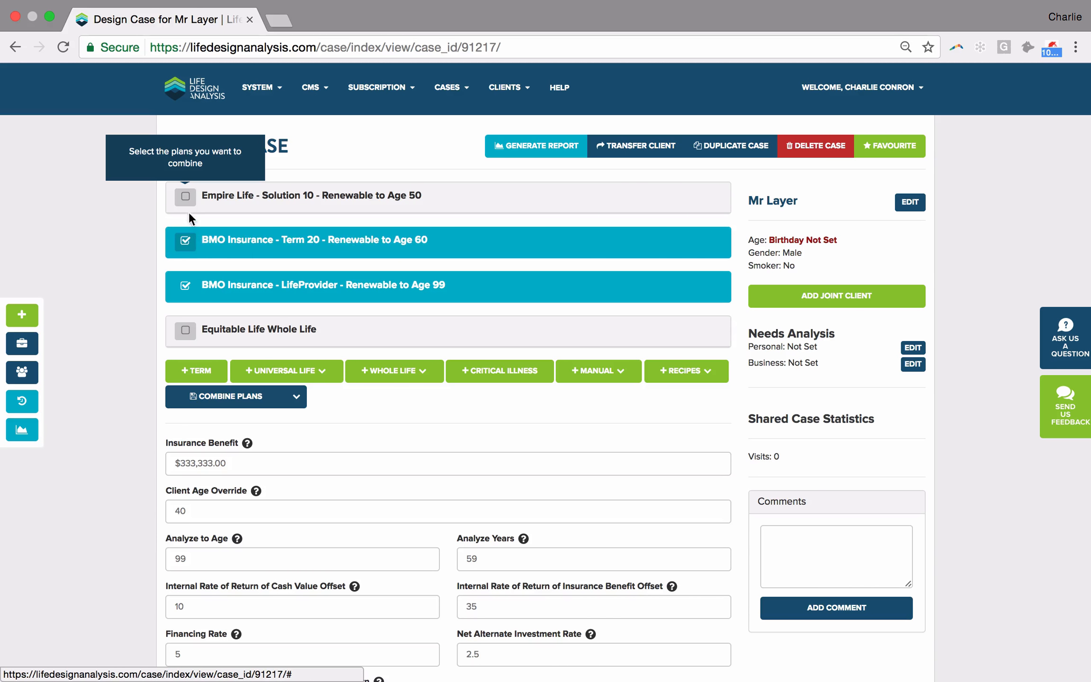
{"action": "scroll", "coordinate": [191, 212], "scroll_direction": "down", "scroll_amount": 1}
{"action": "scroll", "coordinate": [191, 212], "scroll_direction": "up", "scroll_amount": 1}
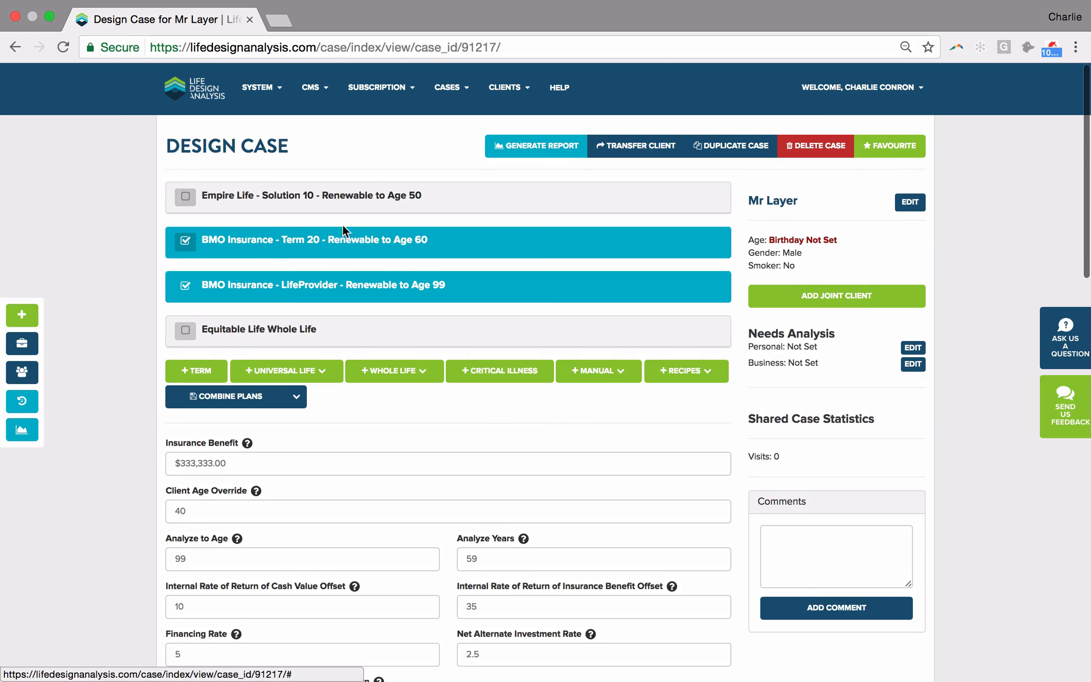
{"action": "left_click", "coordinate": [187, 197]}
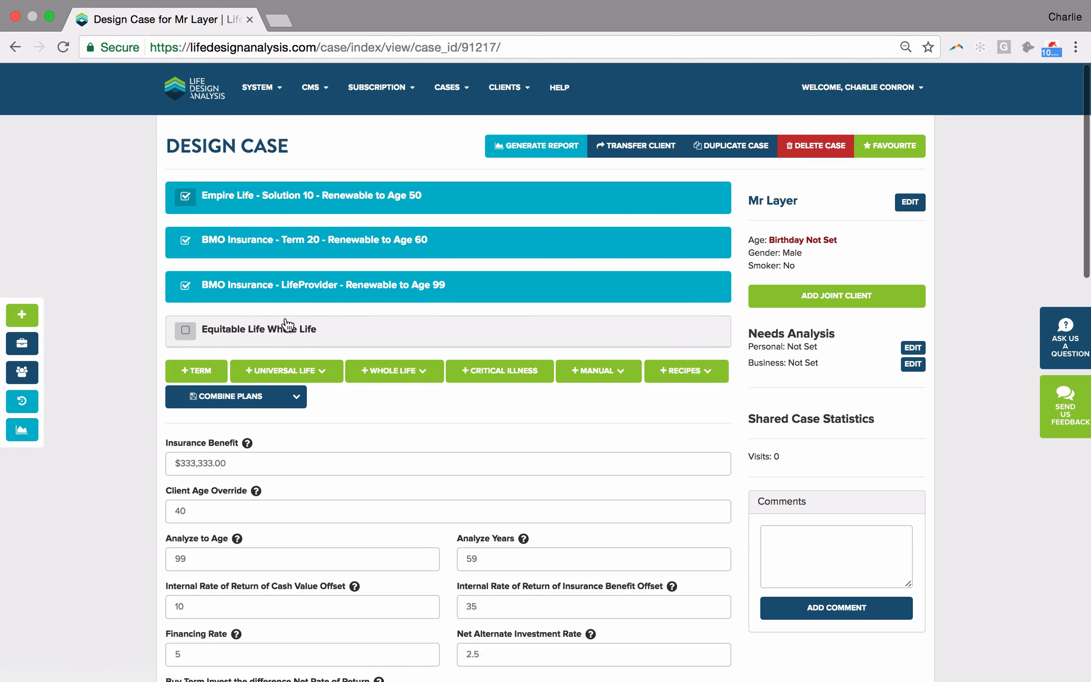
{"action": "left_click", "coordinate": [234, 406]}
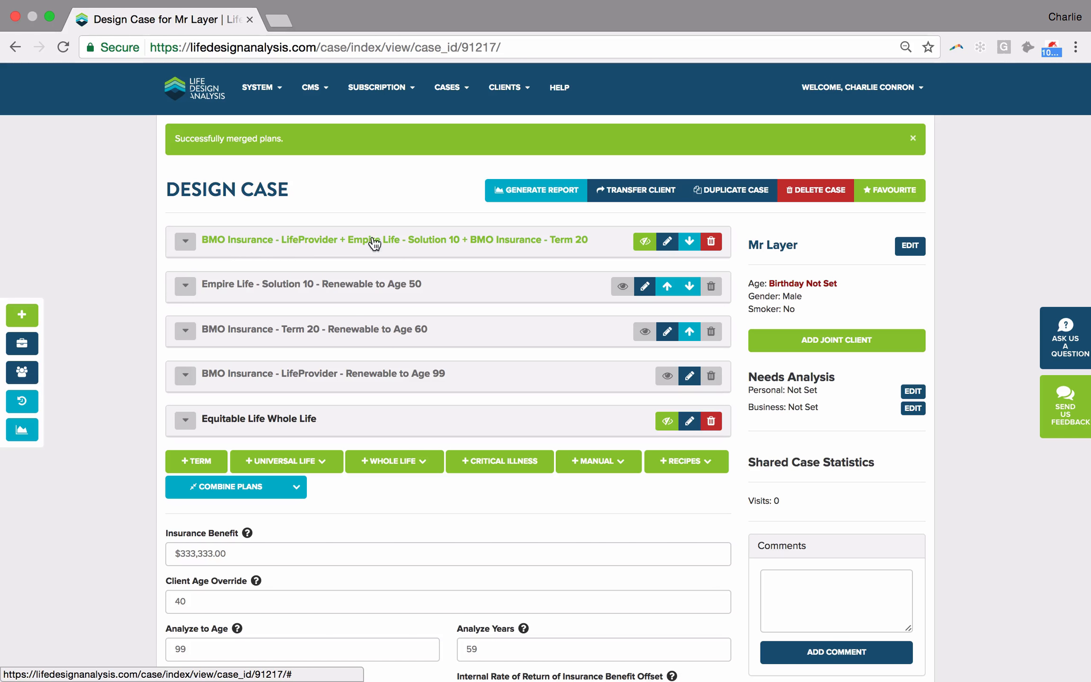
- Generate the case report and examine its premium schedule, sum of premiums and total cash value pages for both plans
{"action": "left_click", "coordinate": [546, 198]}
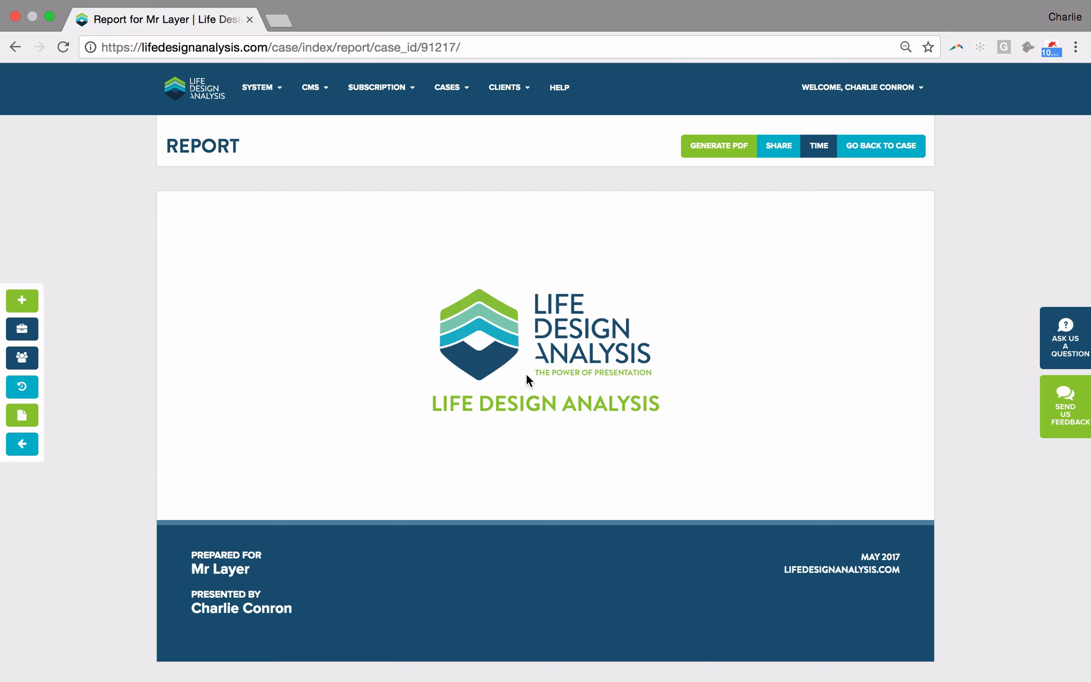
{"action": "scroll", "coordinate": [526, 374], "scroll_direction": "down", "scroll_amount": 5}
{"action": "scroll", "coordinate": [526, 374], "scroll_direction": "down", "scroll_amount": 10}
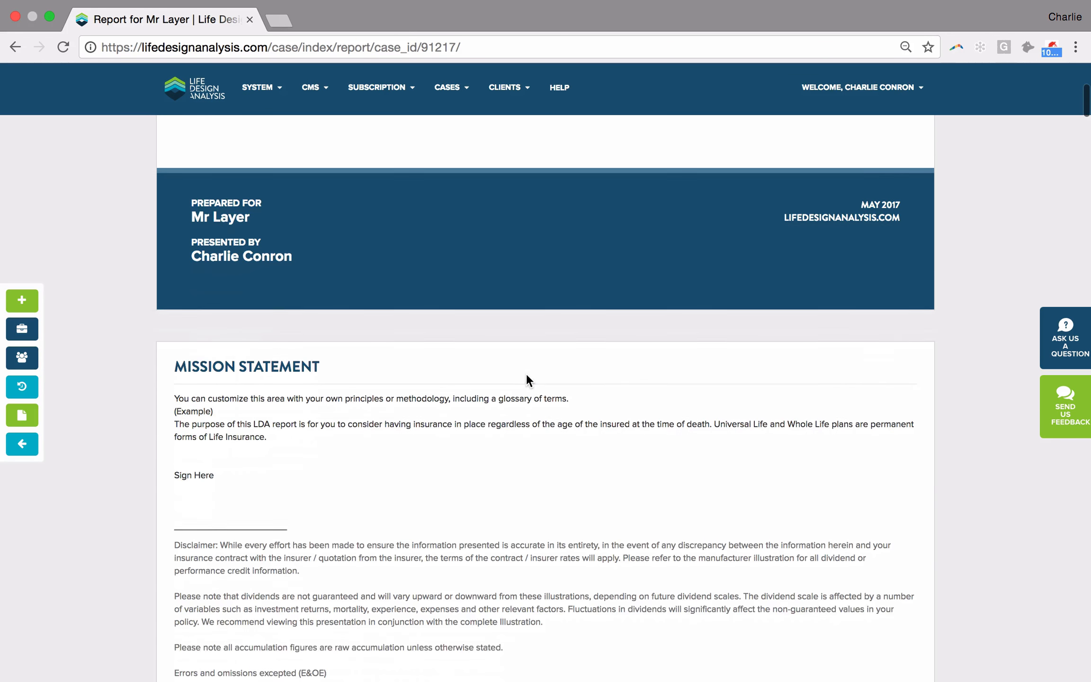
{"action": "scroll", "coordinate": [527, 379], "scroll_direction": "down", "scroll_amount": 3}
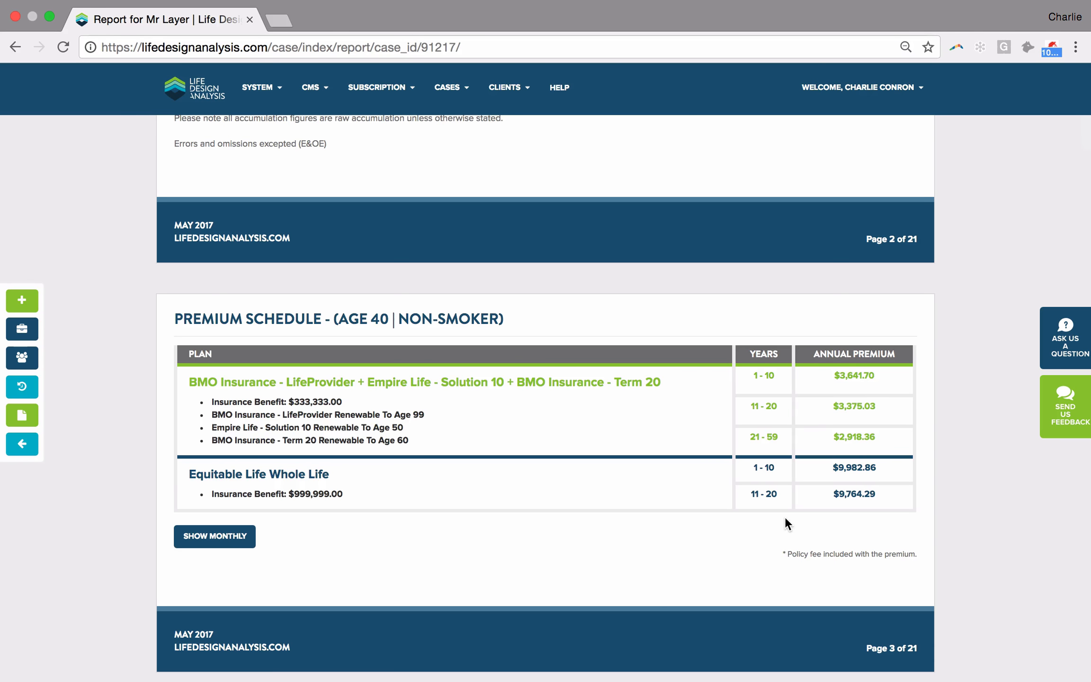
{"action": "scroll", "coordinate": [777, 495], "scroll_direction": "down", "scroll_amount": 8}
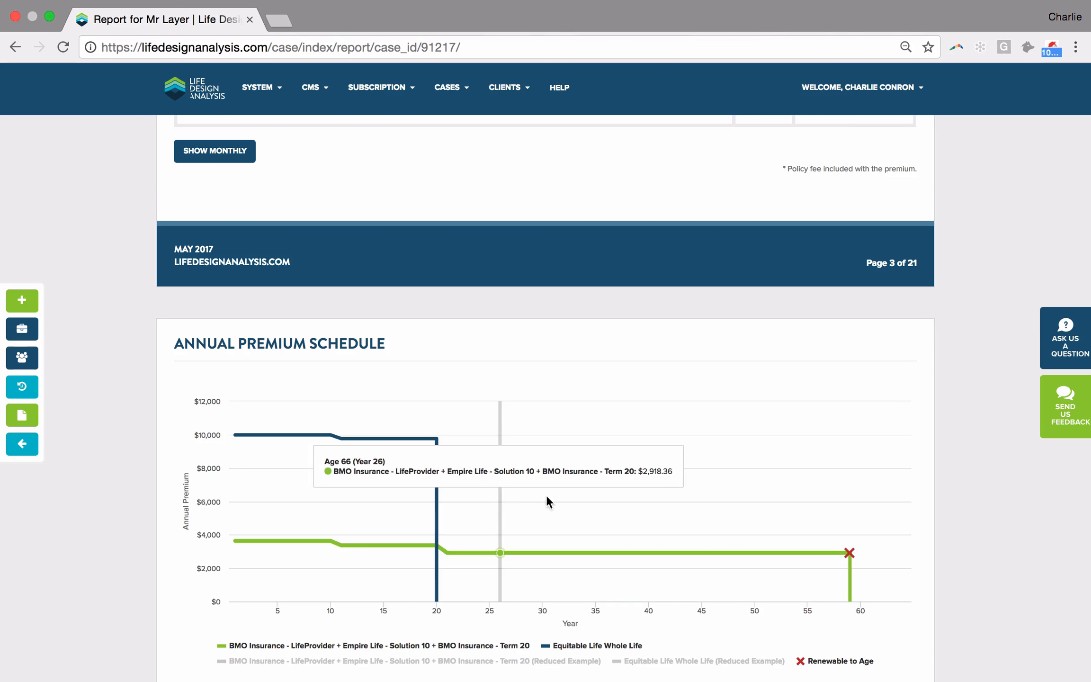
{"action": "scroll", "coordinate": [663, 490], "scroll_direction": "down", "scroll_amount": 5}
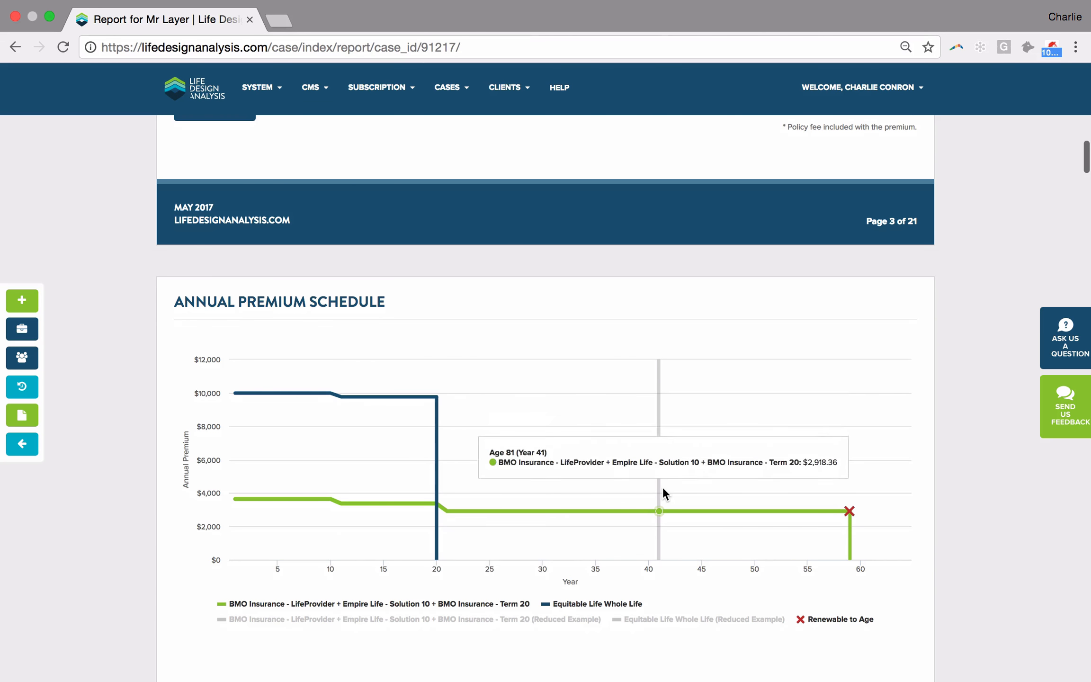
{"action": "scroll", "coordinate": [662, 493], "scroll_direction": "down", "scroll_amount": 8}
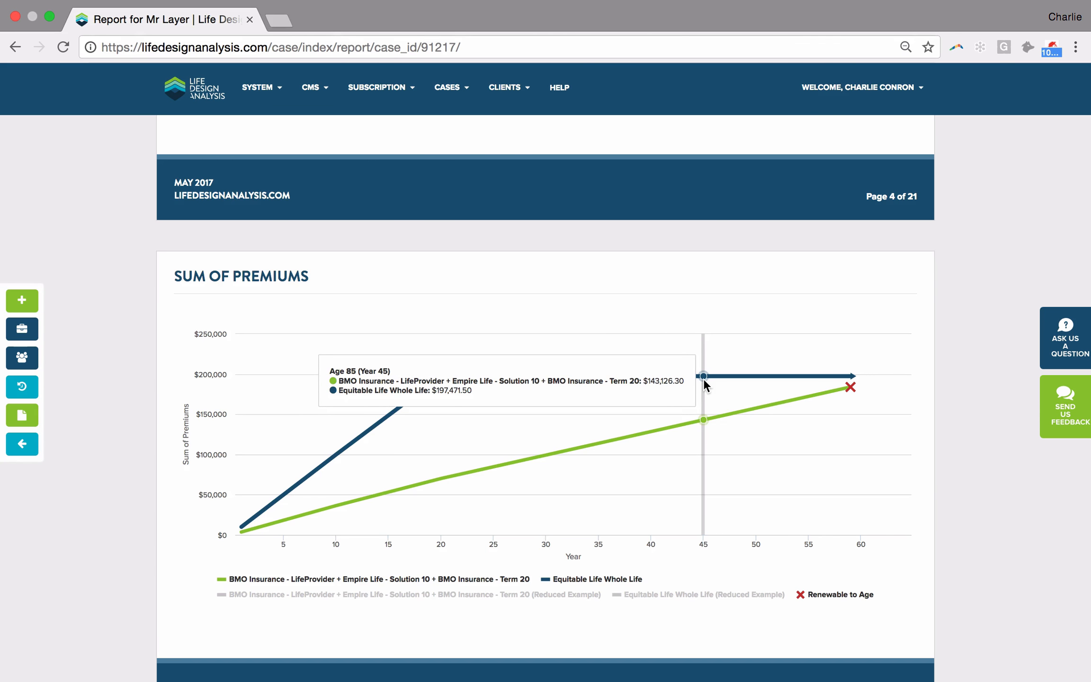
{"action": "scroll", "coordinate": [704, 380], "scroll_direction": "down", "scroll_amount": 7}
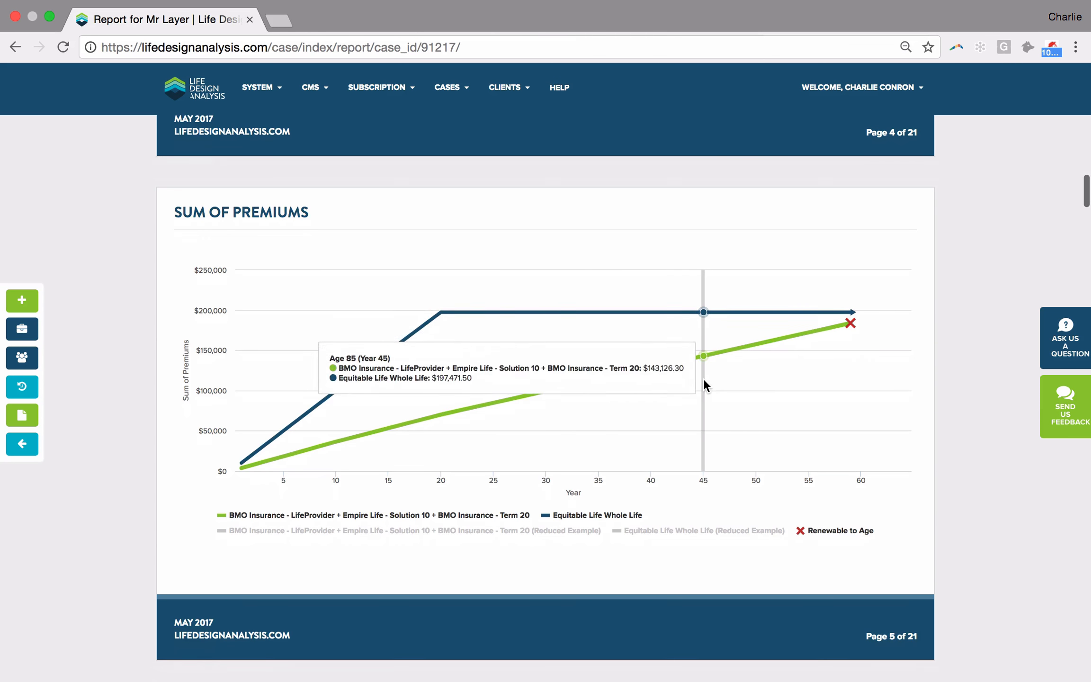
{"action": "scroll", "coordinate": [703, 378], "scroll_direction": "down", "scroll_amount": 5}
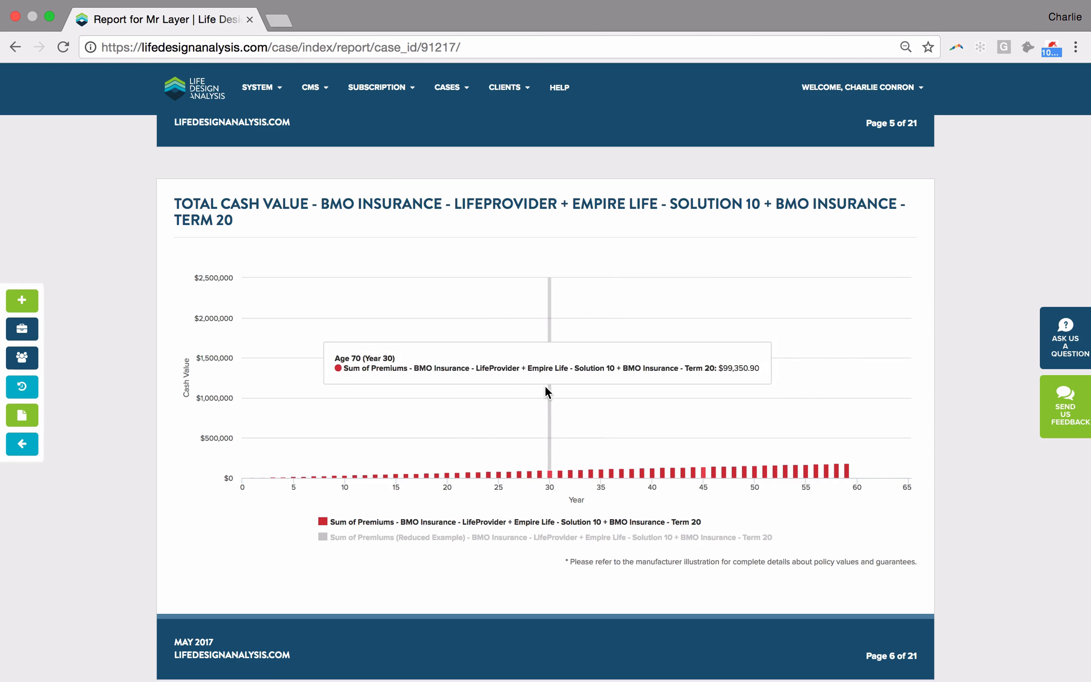
{"action": "scroll", "coordinate": [546, 390], "scroll_direction": "down", "scroll_amount": 10}
{"action": "scroll", "coordinate": [545, 386], "scroll_direction": "down", "scroll_amount": 1}
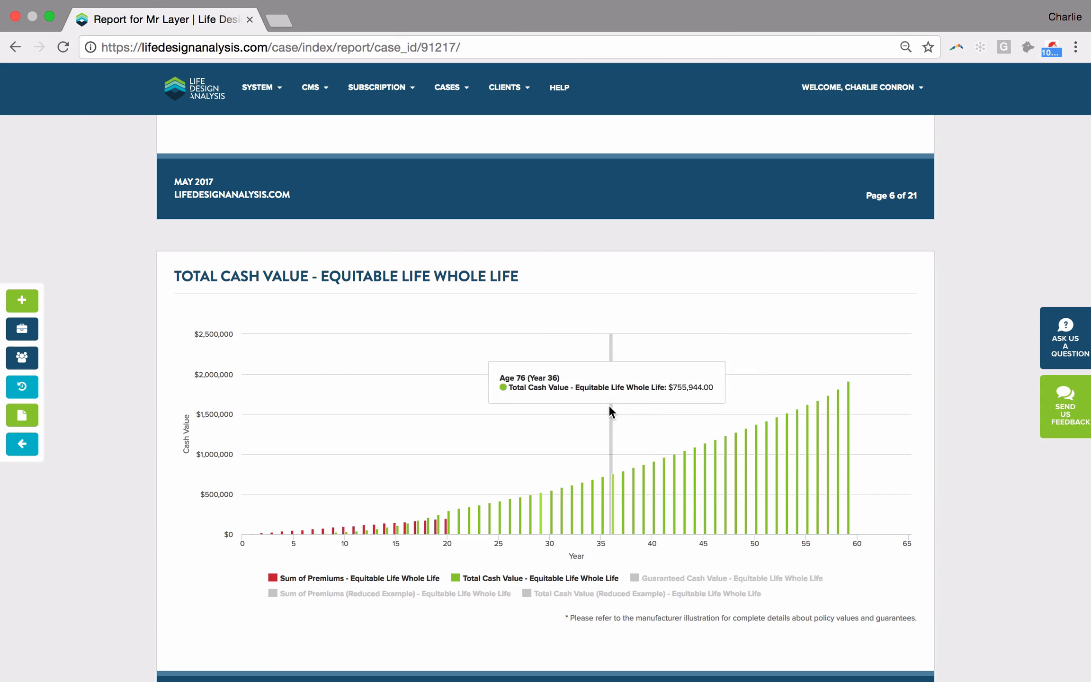
- Briefly show the Guaranteed Cash Value series in the Equitable Life Whole Life chart, hide it, and show Total Cash Value (Reduced Example)
{"action": "left_click", "coordinate": [659, 579]}
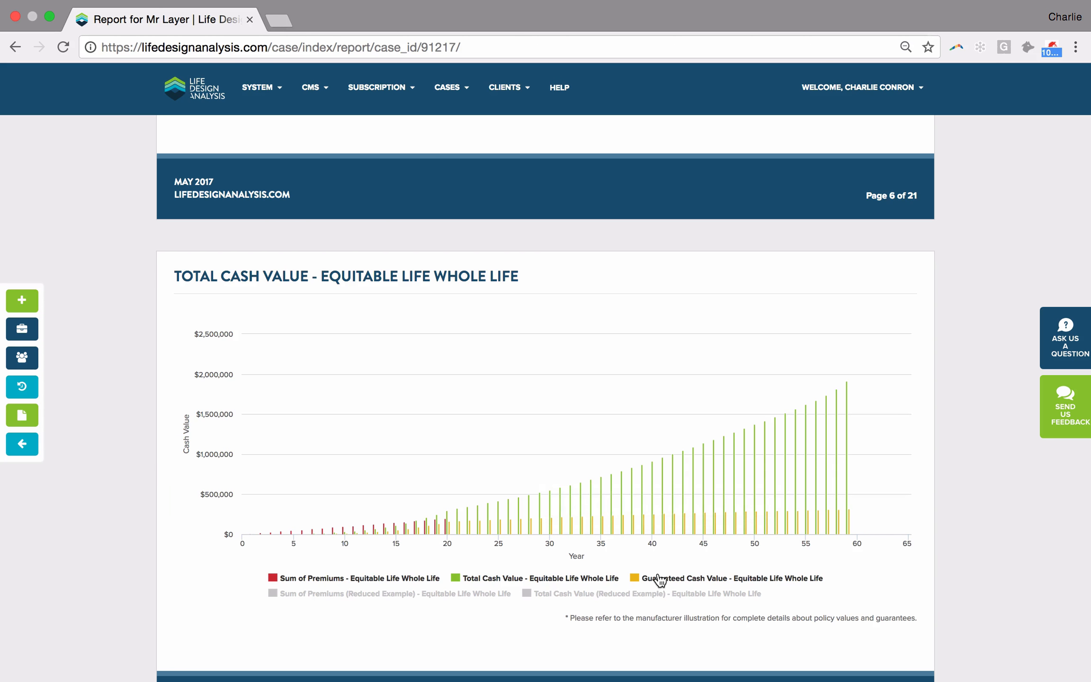
{"action": "left_click", "coordinate": [660, 578]}
{"action": "left_click", "coordinate": [652, 595]}
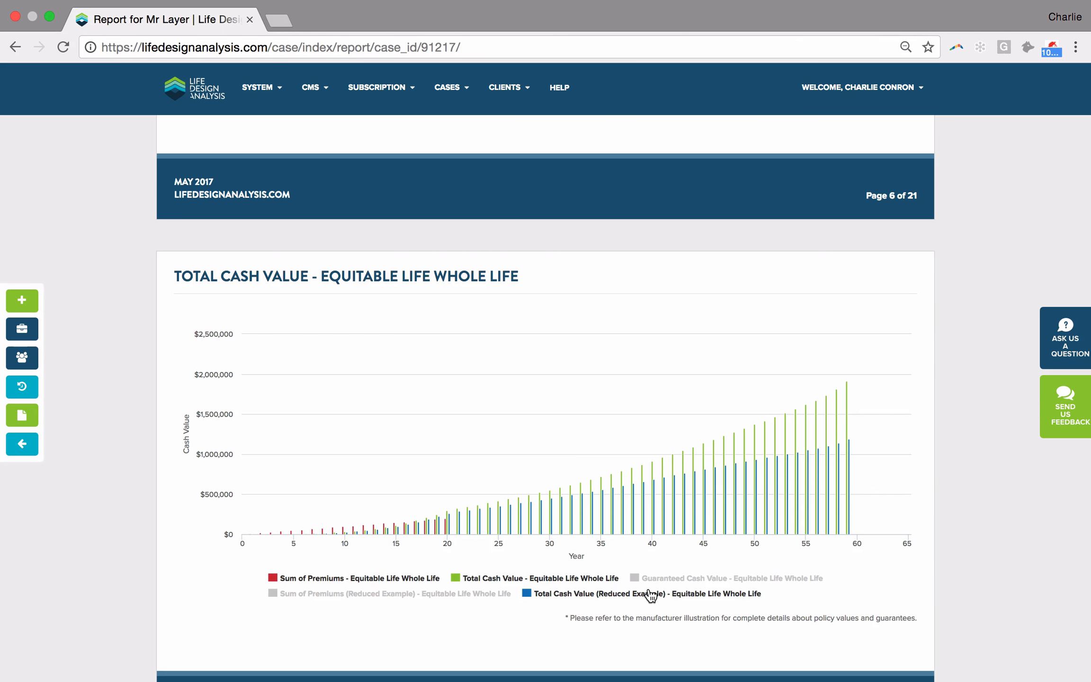
- Hide the Total Cash Value (Reduced Example) series for Equitable Life Whole Life and examine both plans' Total Insurance Benefit charts and the Insurance Benefit Overlay
{"action": "left_click", "coordinate": [652, 594]}
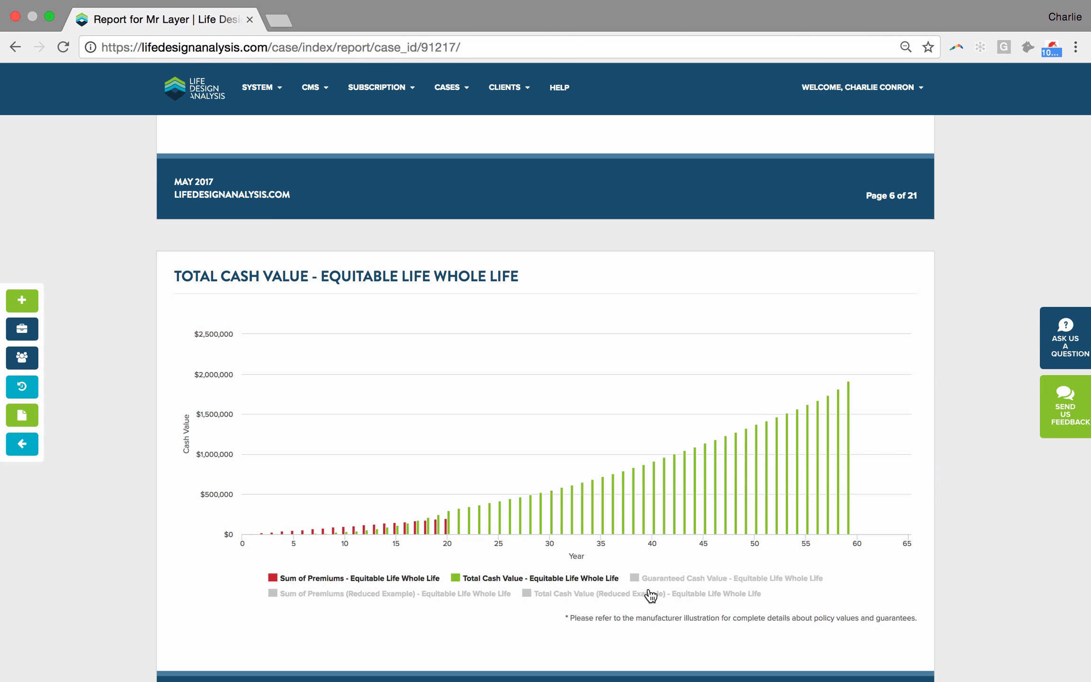
{"action": "scroll", "coordinate": [607, 428], "scroll_direction": "down", "scroll_amount": 9}
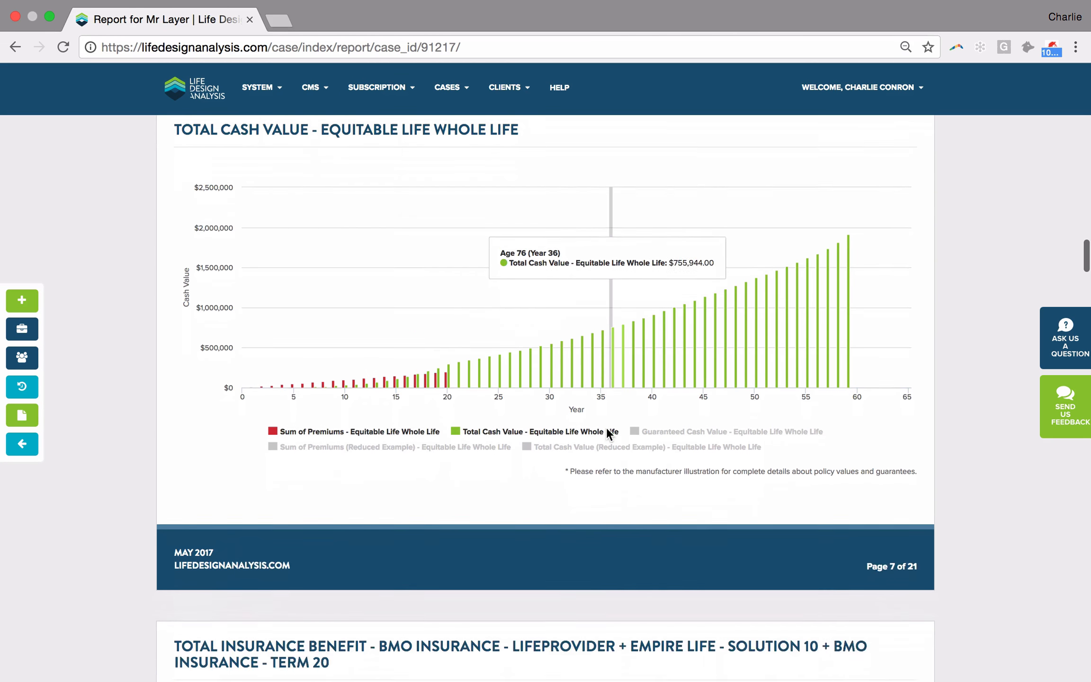
{"action": "scroll", "coordinate": [606, 427], "scroll_direction": "down", "scroll_amount": 3}
{"action": "scroll", "coordinate": [574, 372], "scroll_direction": "down", "scroll_amount": 1}
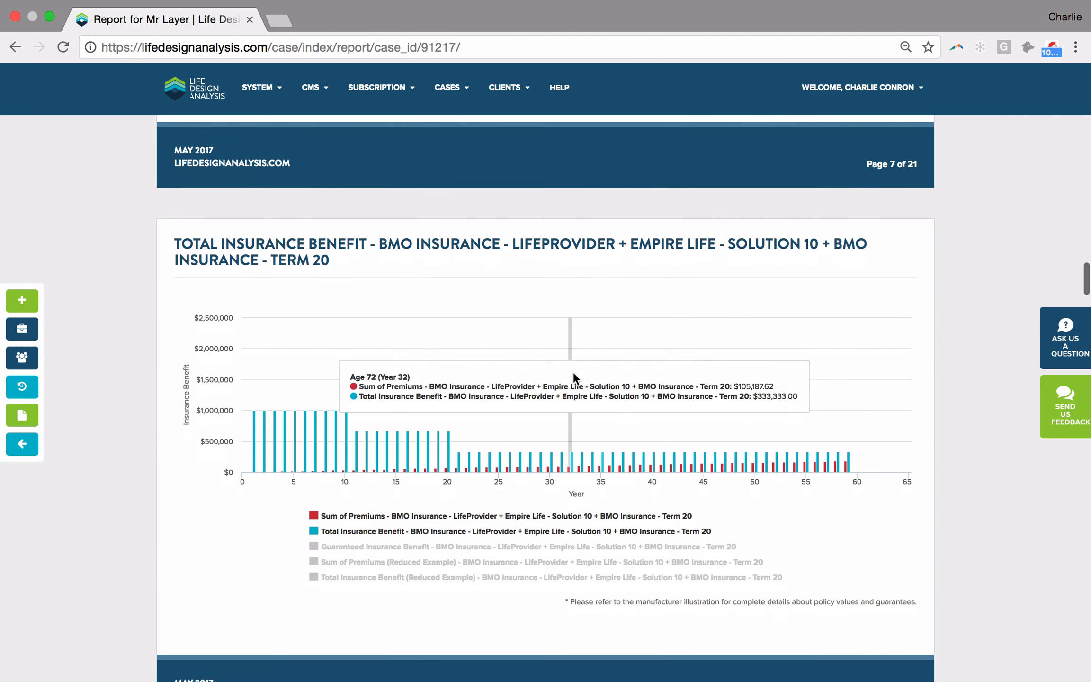
{"action": "scroll", "coordinate": [573, 371], "scroll_direction": "down", "scroll_amount": 1}
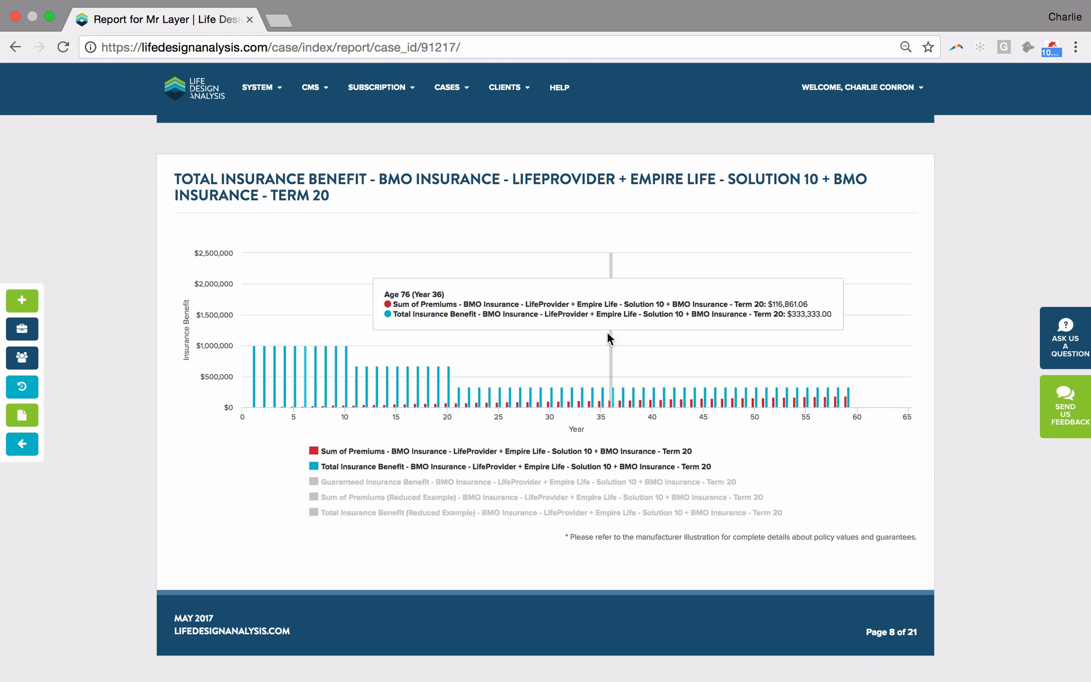
{"action": "scroll", "coordinate": [608, 334], "scroll_direction": "down", "scroll_amount": 3}
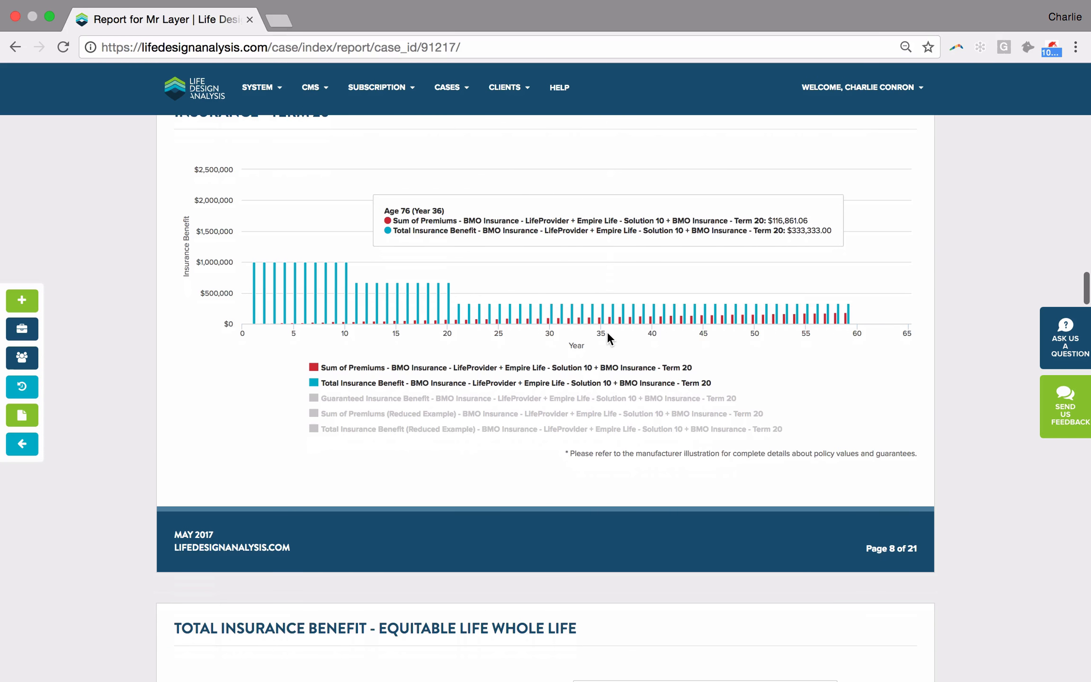
{"action": "scroll", "coordinate": [516, 273], "scroll_direction": "down", "scroll_amount": 10}
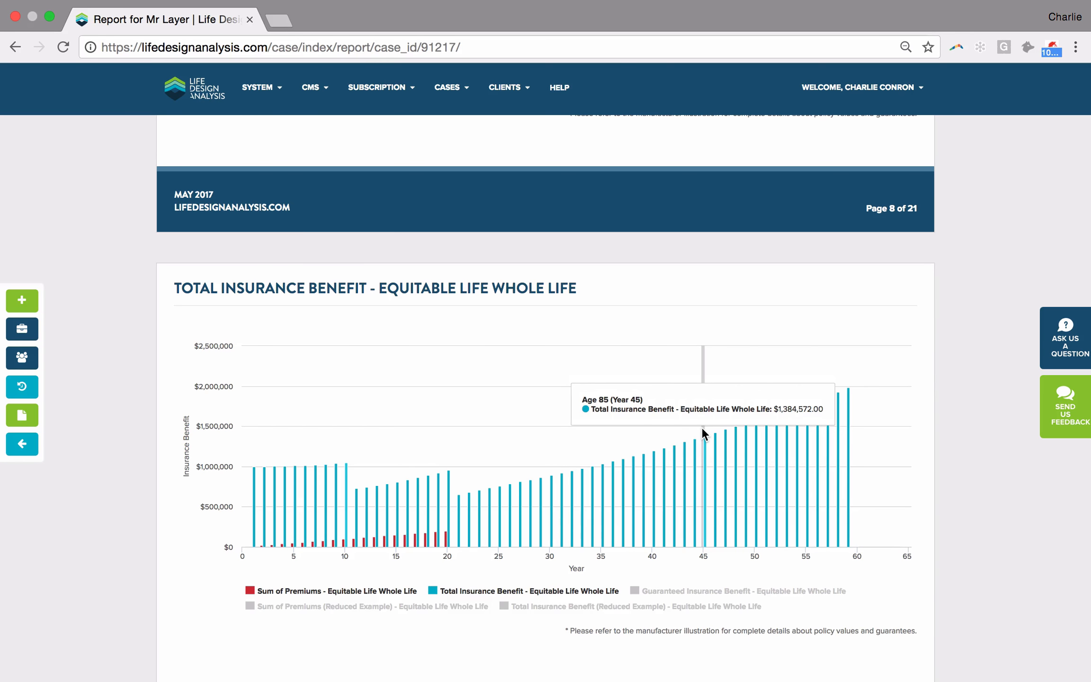
{"action": "scroll", "coordinate": [701, 428], "scroll_direction": "down", "scroll_amount": 10}
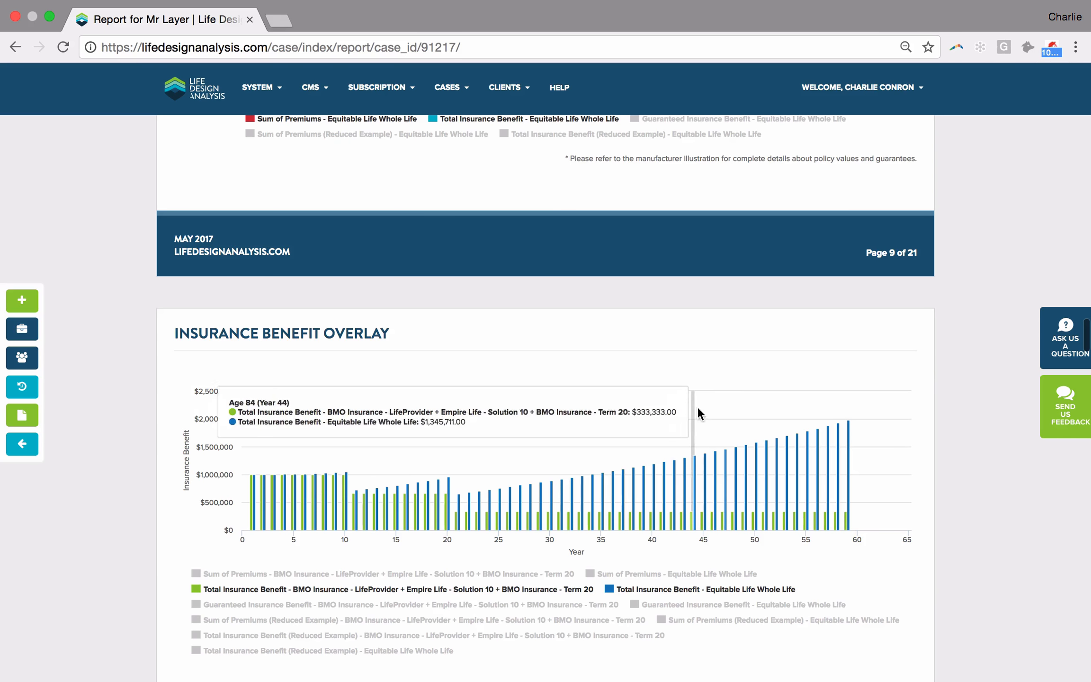
{"action": "scroll", "coordinate": [670, 411], "scroll_direction": "down", "scroll_amount": 1}
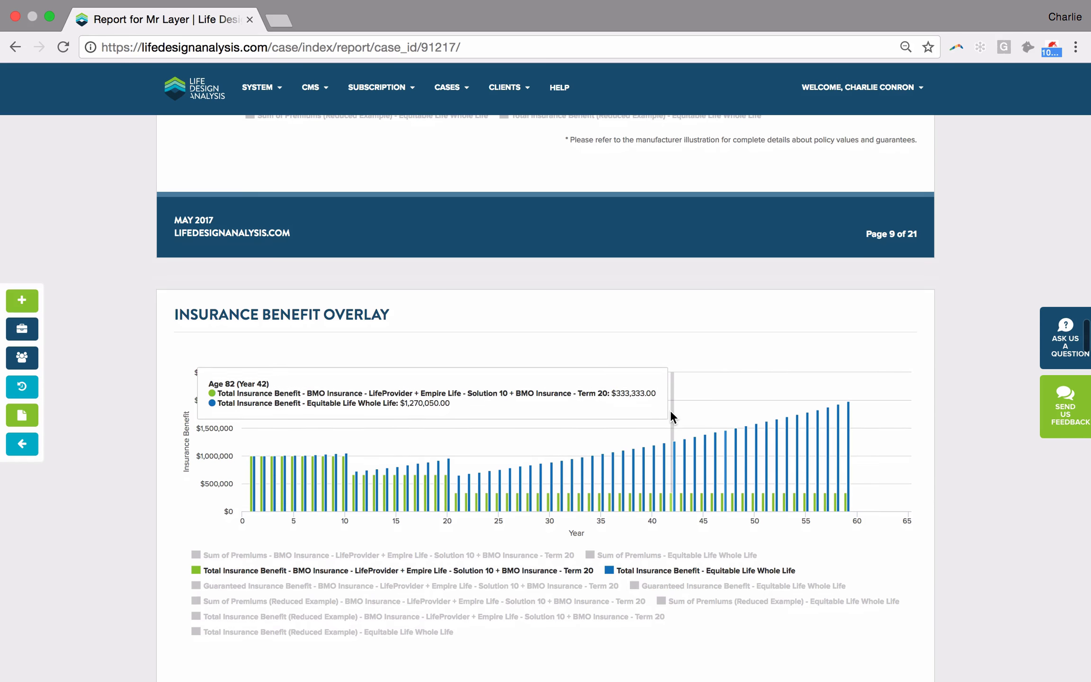
{"action": "scroll", "coordinate": [608, 381], "scroll_direction": "down", "scroll_amount": 7}
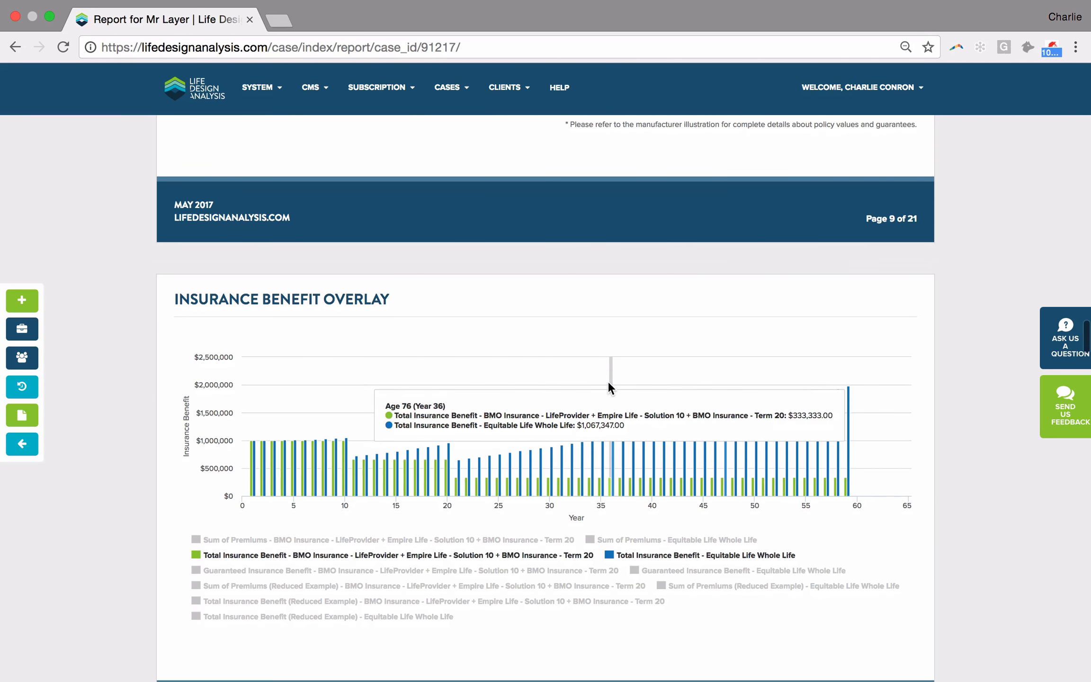
- Review the report's Credit to the CDA, plan comparison table and Alternate Investment Analysis pages, and examine the internal rate of return charts for both plans
{"action": "scroll", "coordinate": [608, 381], "scroll_direction": "down", "scroll_amount": 20}
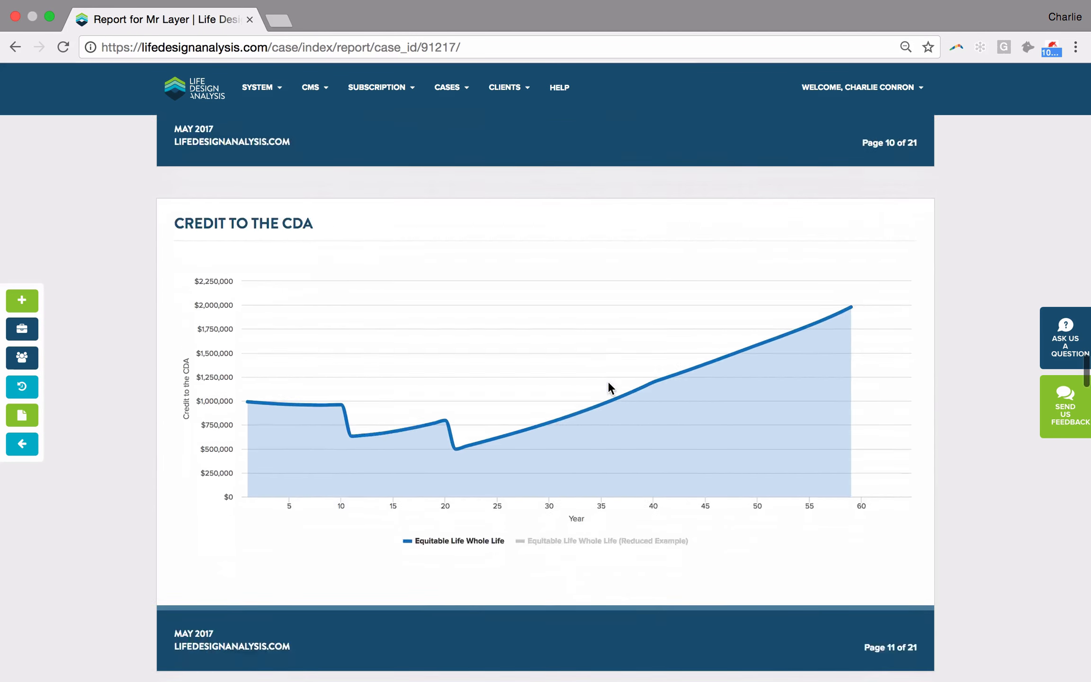
{"action": "scroll", "coordinate": [609, 387], "scroll_direction": "down", "scroll_amount": 20}
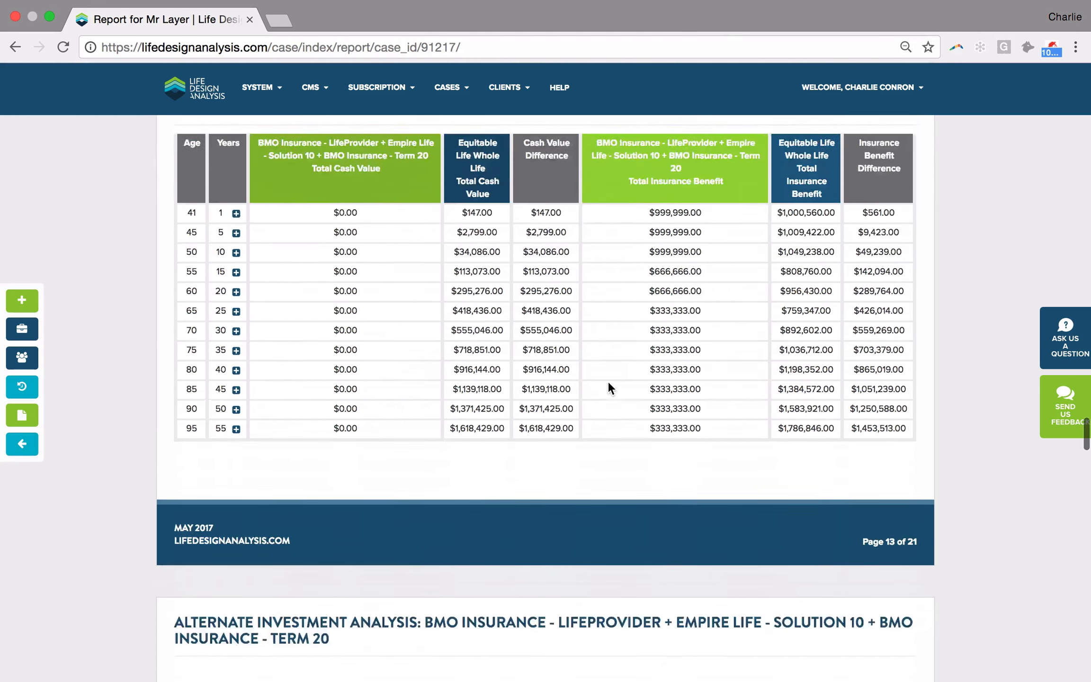
{"action": "scroll", "coordinate": [608, 388], "scroll_direction": "down", "scroll_amount": 16}
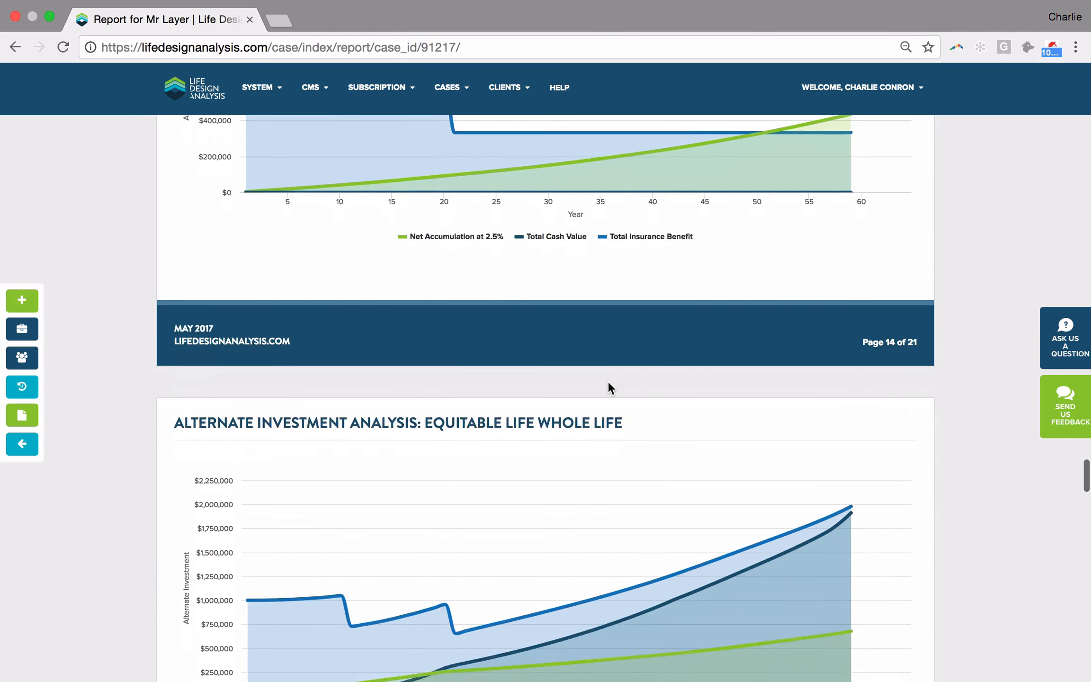
{"action": "scroll", "coordinate": [608, 381], "scroll_direction": "down", "scroll_amount": 8}
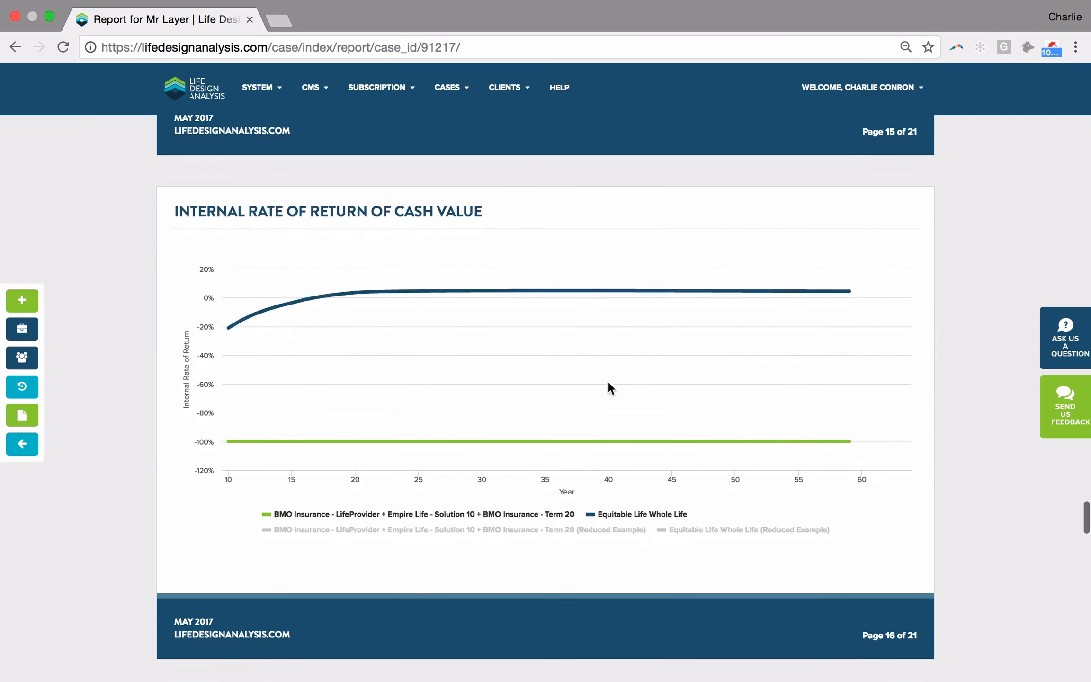
{"action": "mouse_move", "coordinate": [497, 270]}
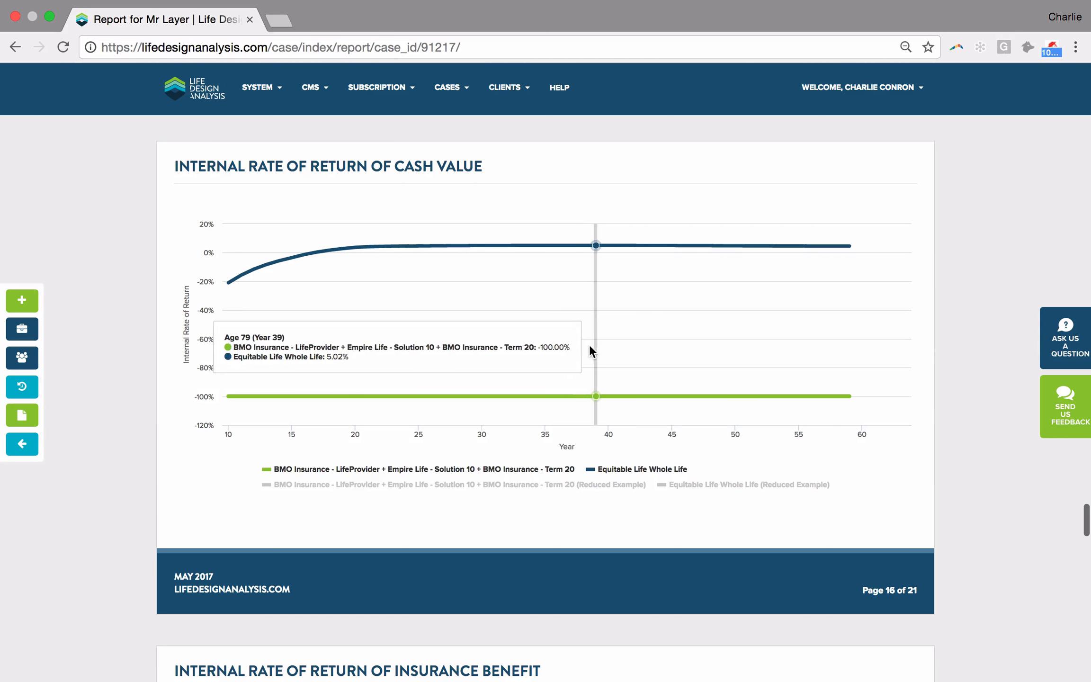
{"action": "scroll", "coordinate": [668, 358], "scroll_direction": "down", "scroll_amount": 6}
{"action": "scroll", "coordinate": [666, 357], "scroll_direction": "down", "scroll_amount": 2}
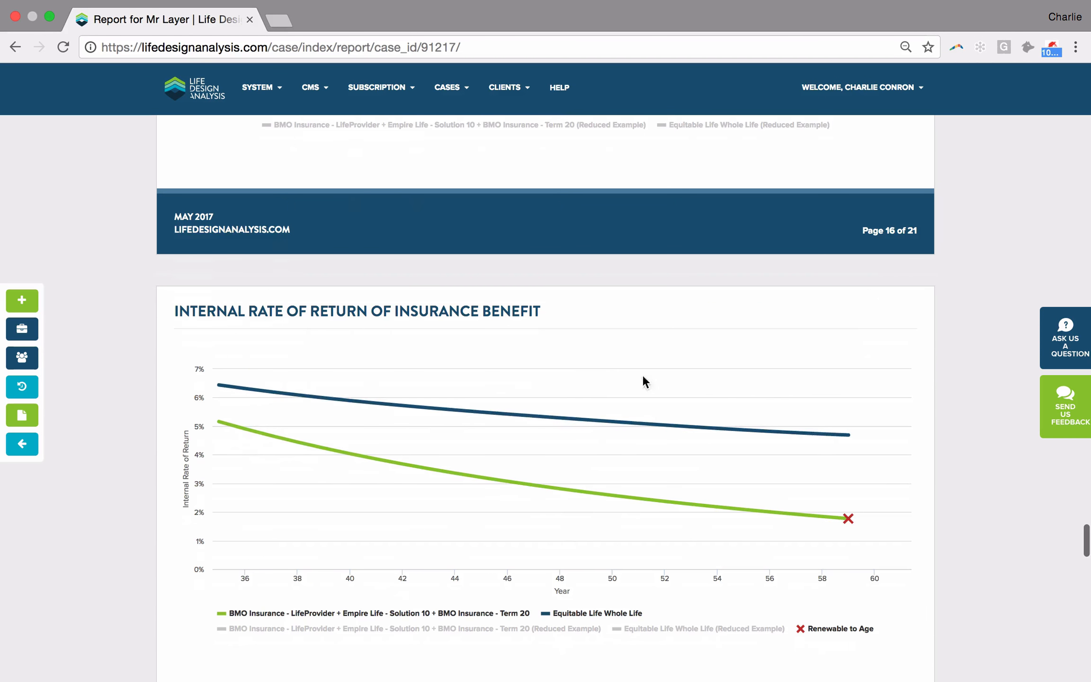
{"action": "mouse_move", "coordinate": [568, 428]}
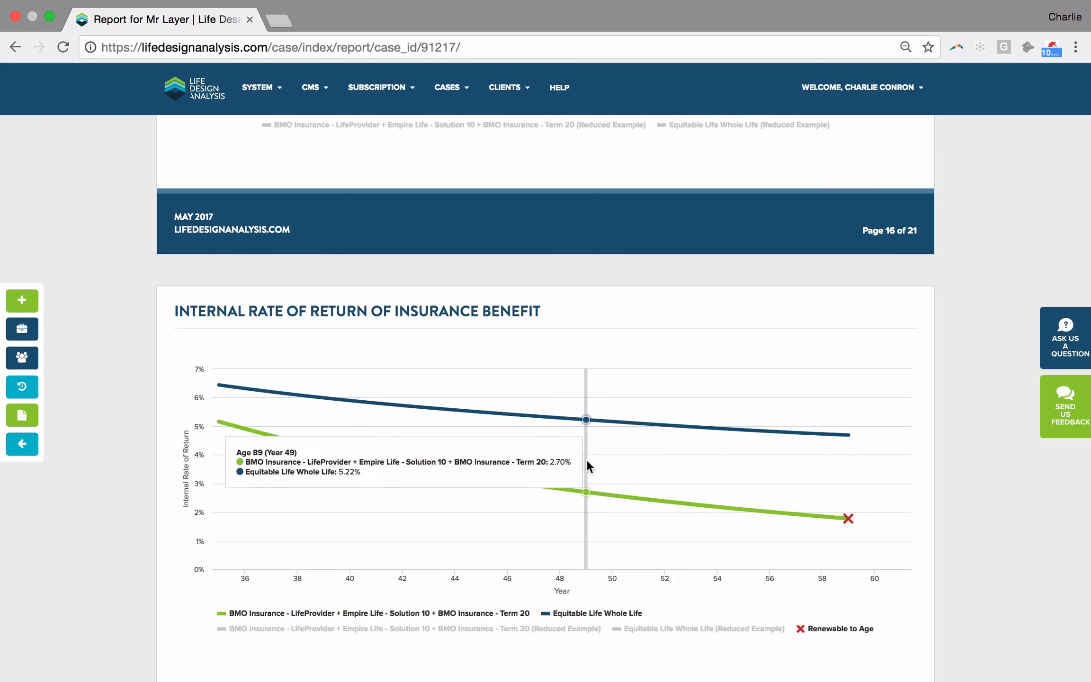